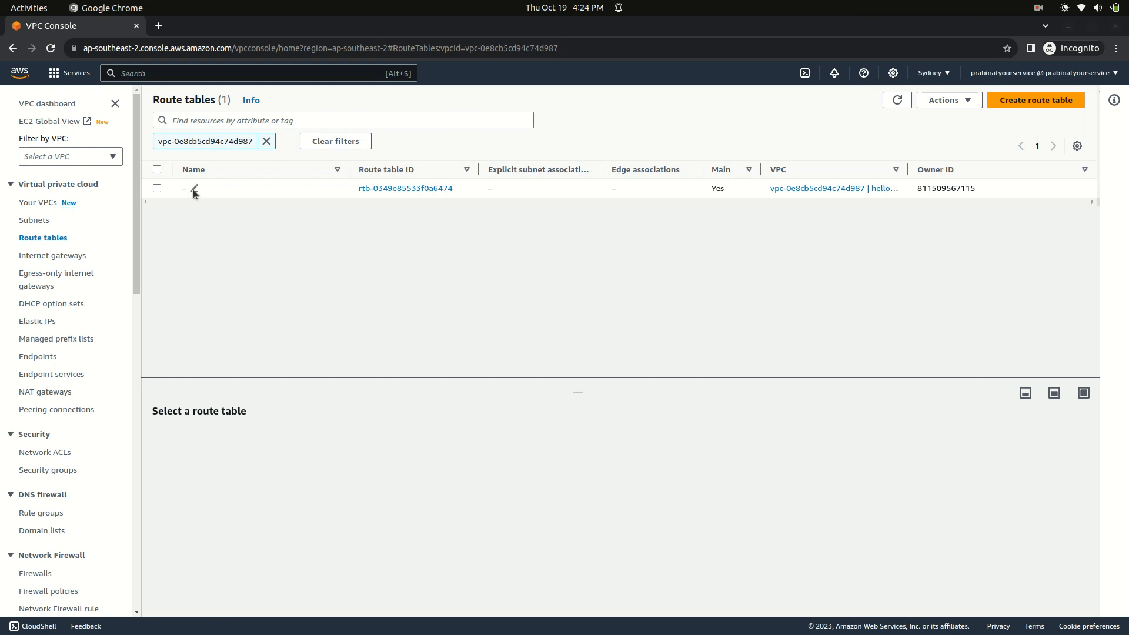
Name the existing unnamed route table Public-RT and save the name.
{"action": "left_click", "coordinate": [194, 189]}
{"action": "type", "text": "Public-"}
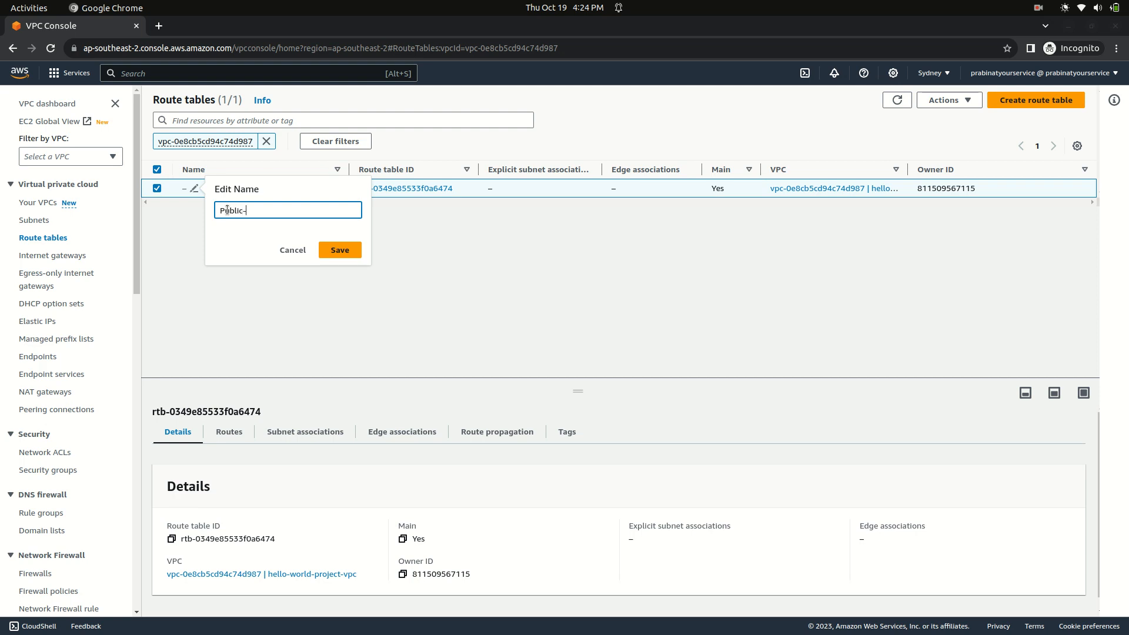
{"action": "type", "text": "RT"}
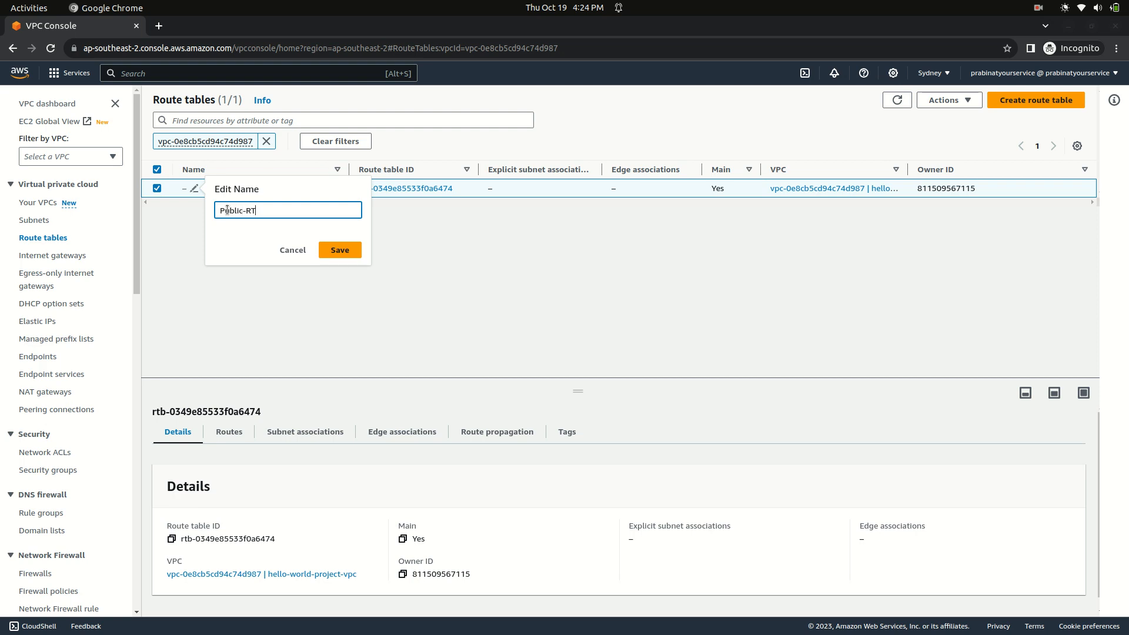
{"action": "left_click", "coordinate": [344, 250]}
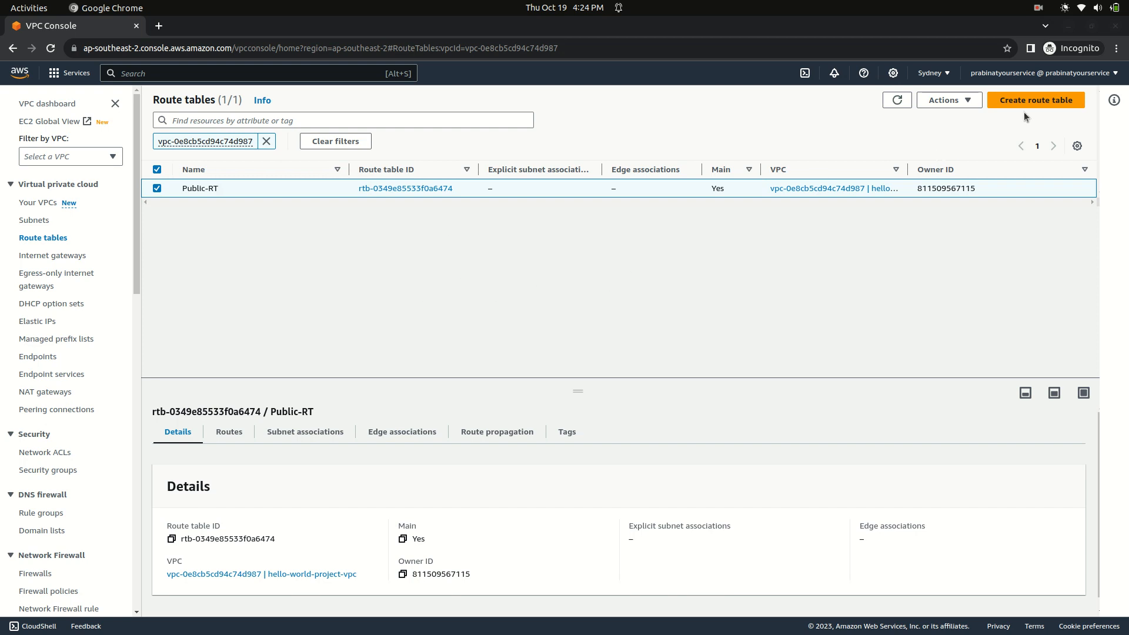
Create a route table named Private-RT in the hello-world-project-vpc VPC.
{"action": "left_click", "coordinate": [1044, 101]}
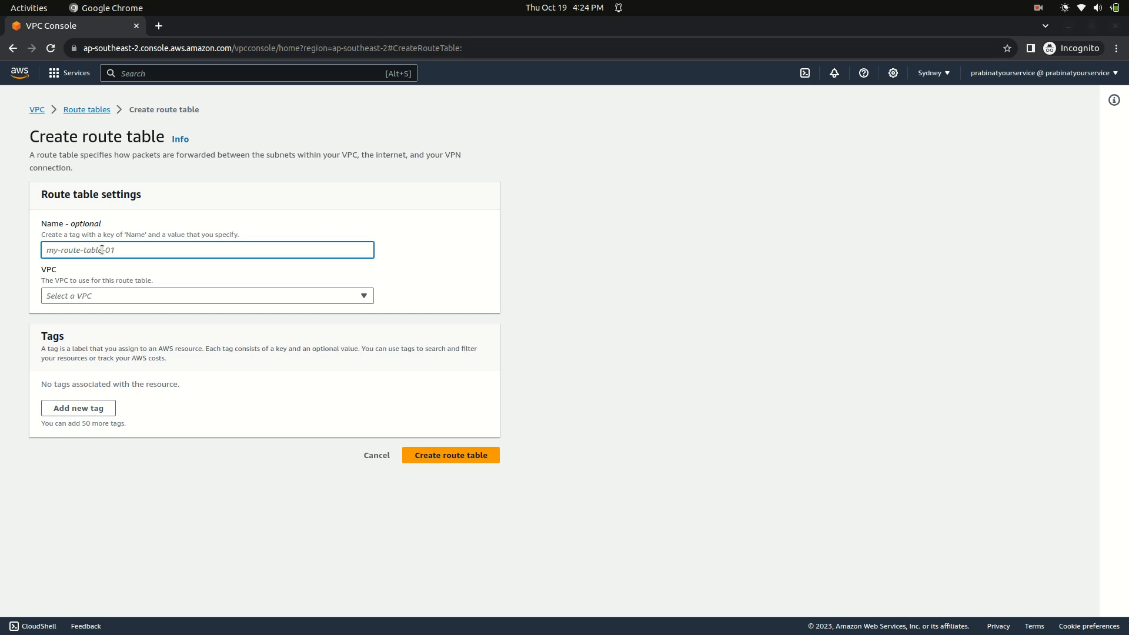
{"action": "type", "text": "P"}
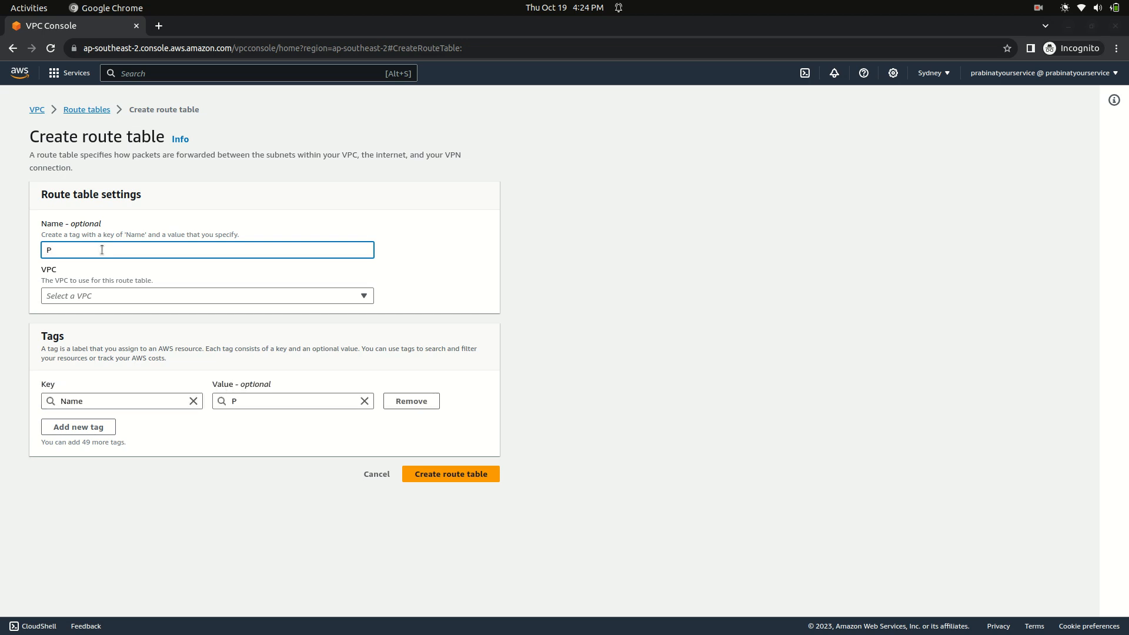
{"action": "type", "text": "rivate-RT"}
{"action": "left_click", "coordinate": [173, 296]}
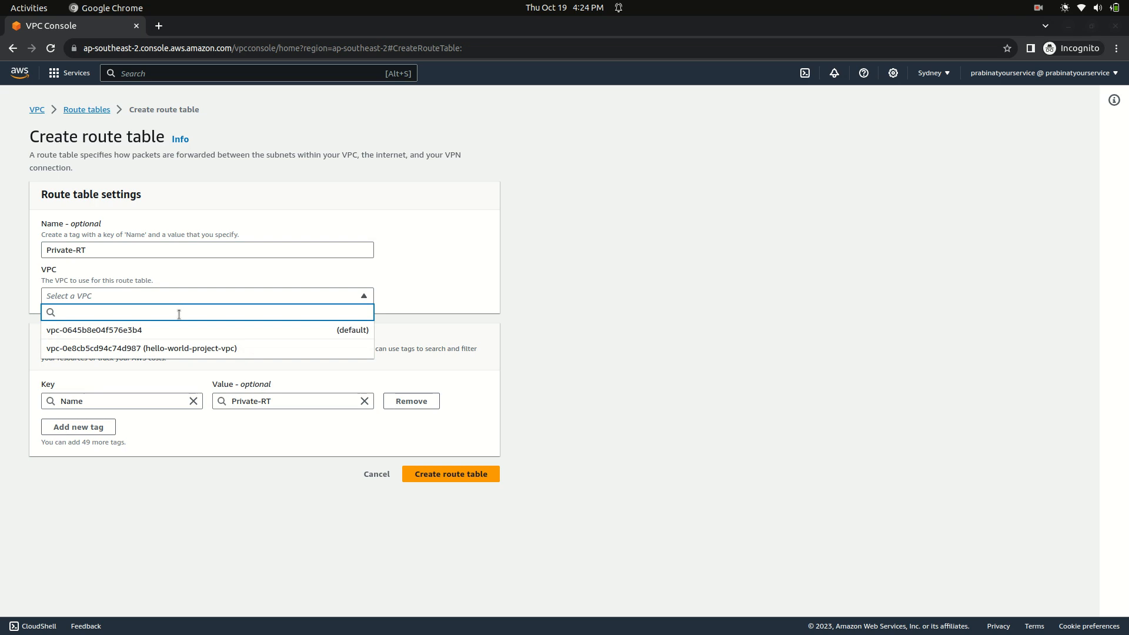
{"action": "left_click", "coordinate": [191, 349]}
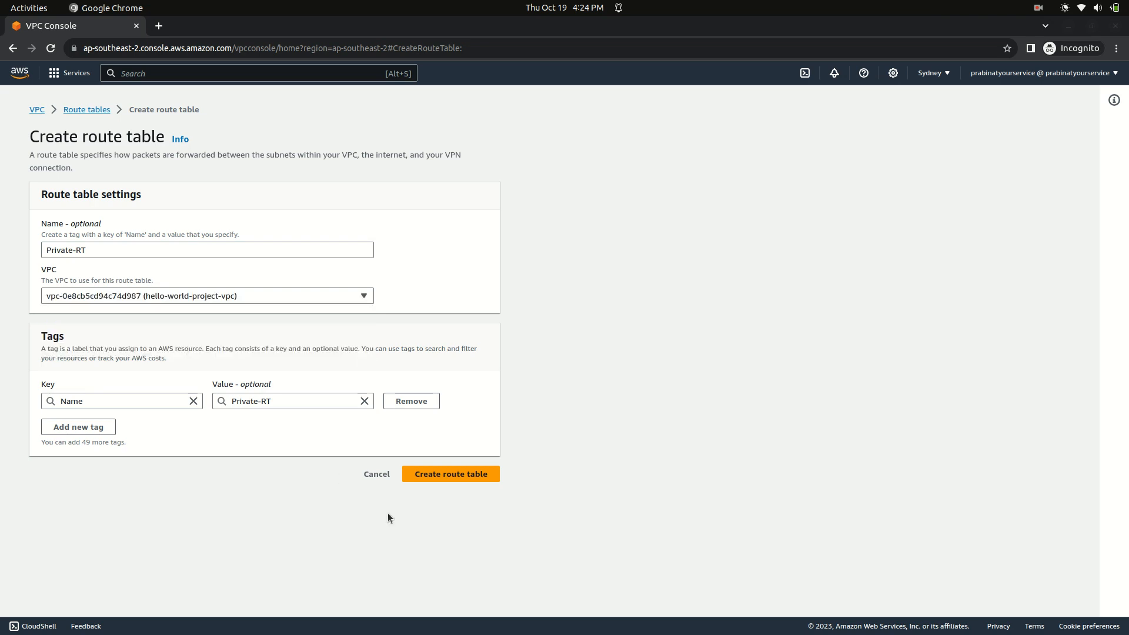
{"action": "left_click", "coordinate": [453, 474]}
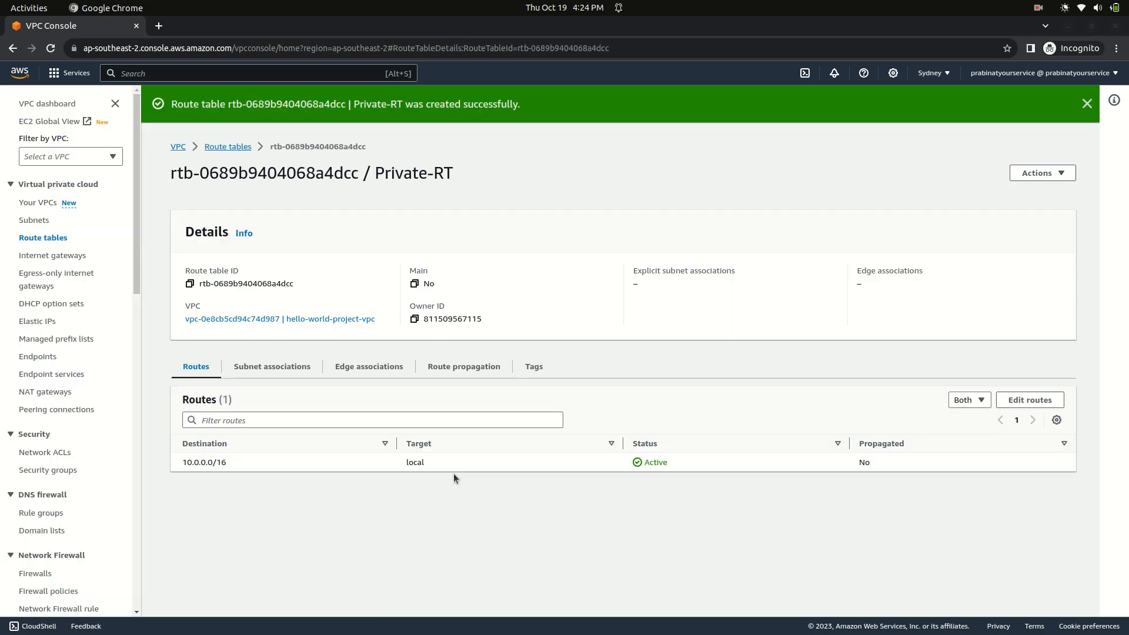
Return to the route tables list and examine the destination and target of the routes in Public-RT.
{"action": "left_click", "coordinate": [48, 238]}
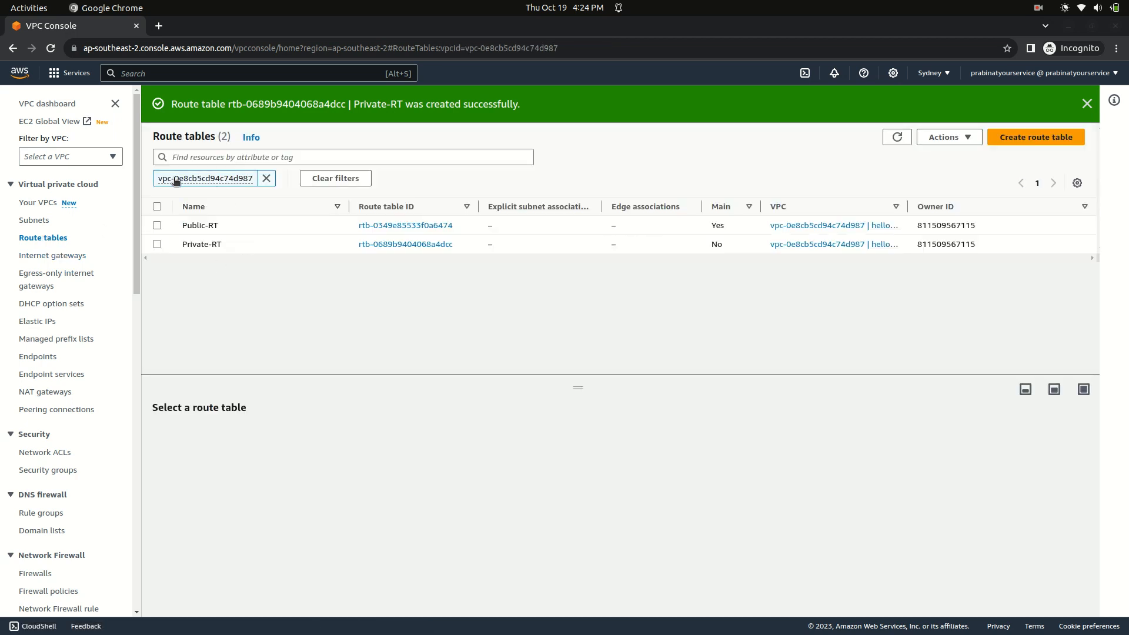
{"action": "left_click", "coordinate": [157, 226]}
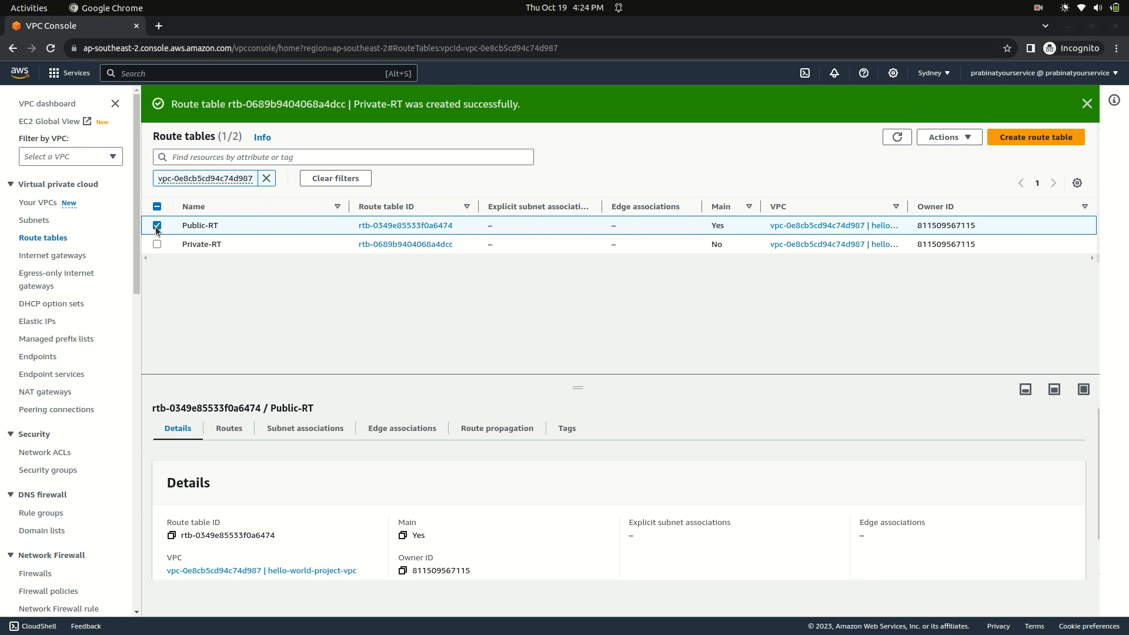
{"action": "left_click", "coordinate": [243, 430]}
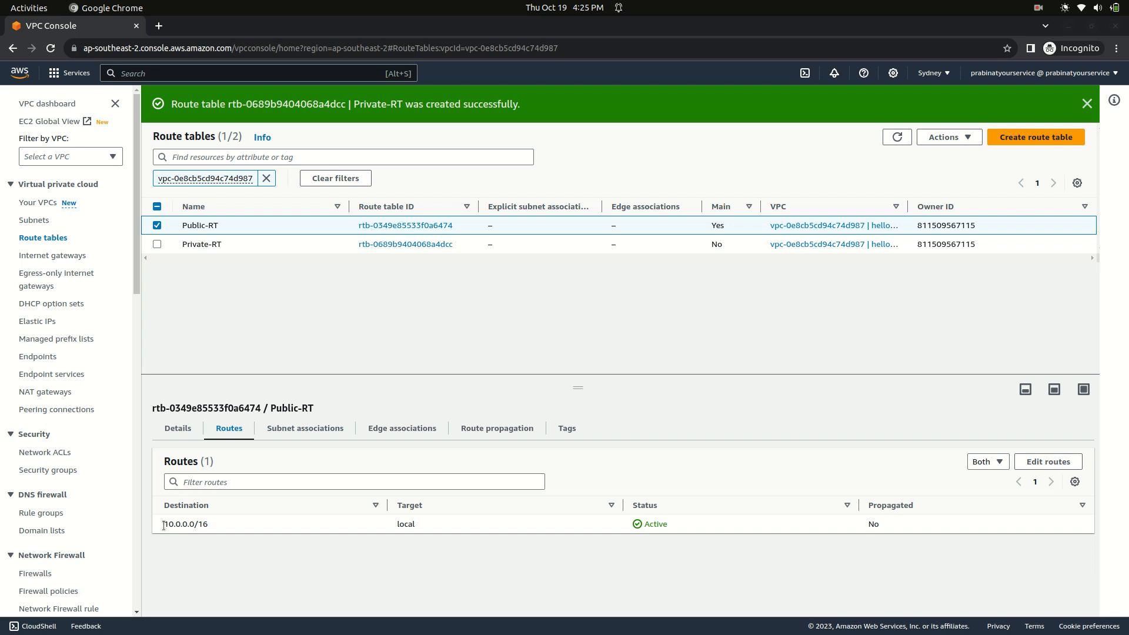
{"action": "left_click_drag", "start_coordinate": [164, 525], "coordinate": [209, 527]}
{"action": "left_click_drag", "start_coordinate": [395, 524], "coordinate": [403, 522]}
{"action": "left_click", "coordinate": [452, 558]}
{"action": "left_click", "coordinate": [157, 225]}
Examine the routes of the Private-RT route table, then clear its selection.
{"action": "left_click", "coordinate": [157, 244]}
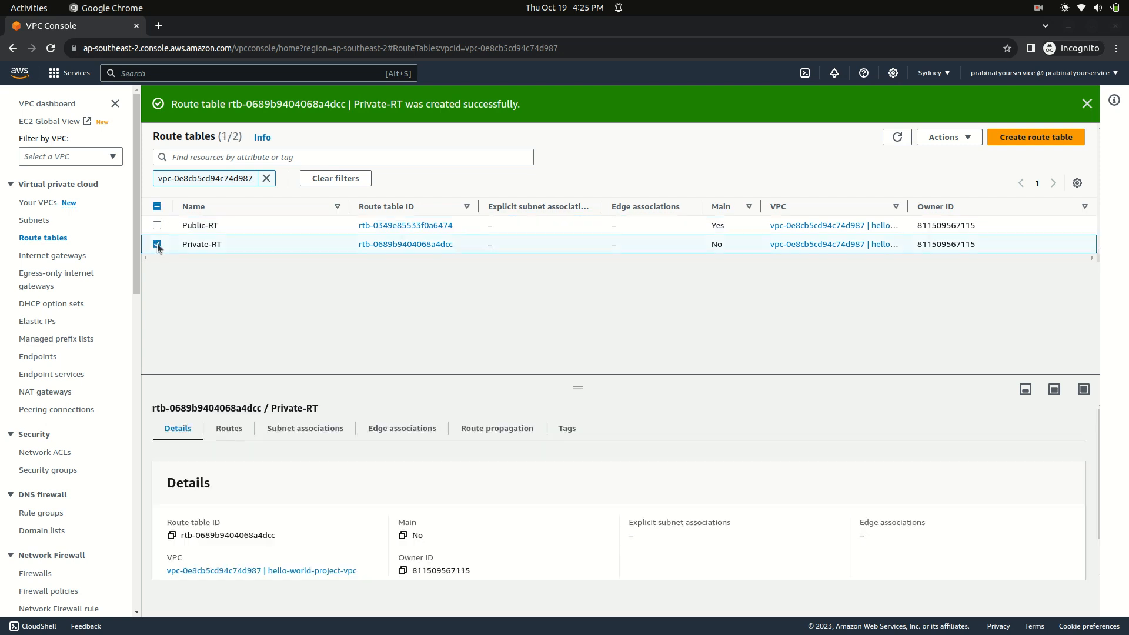
{"action": "left_click", "coordinate": [229, 429]}
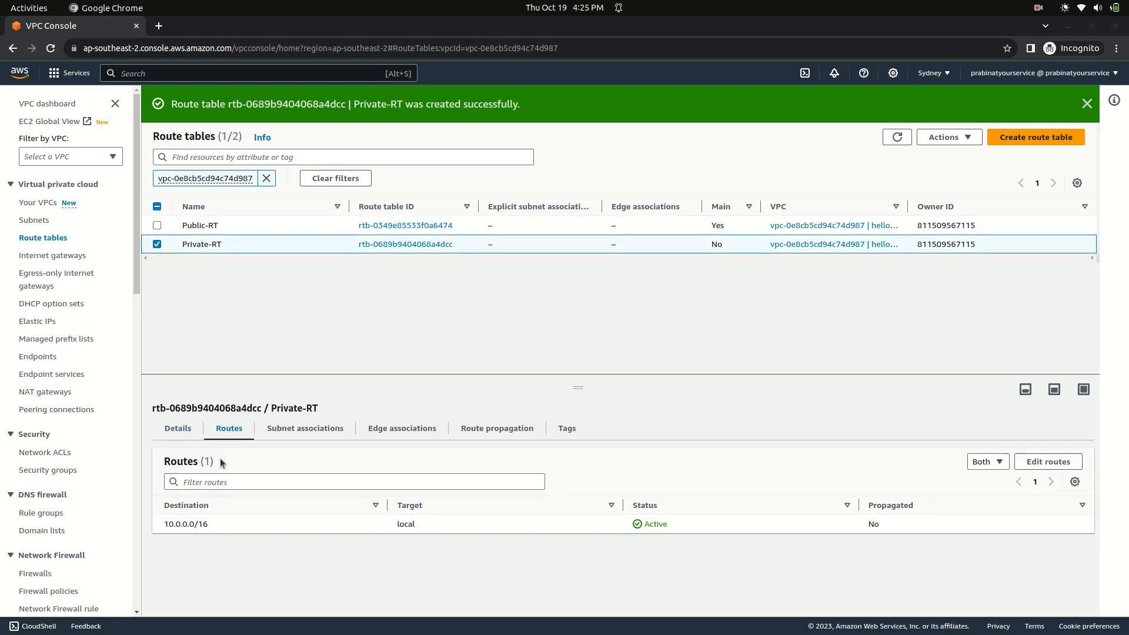
{"action": "left_click_drag", "start_coordinate": [165, 525], "coordinate": [210, 527]}
{"action": "left_click", "coordinate": [294, 557]}
{"action": "left_click", "coordinate": [156, 244]}
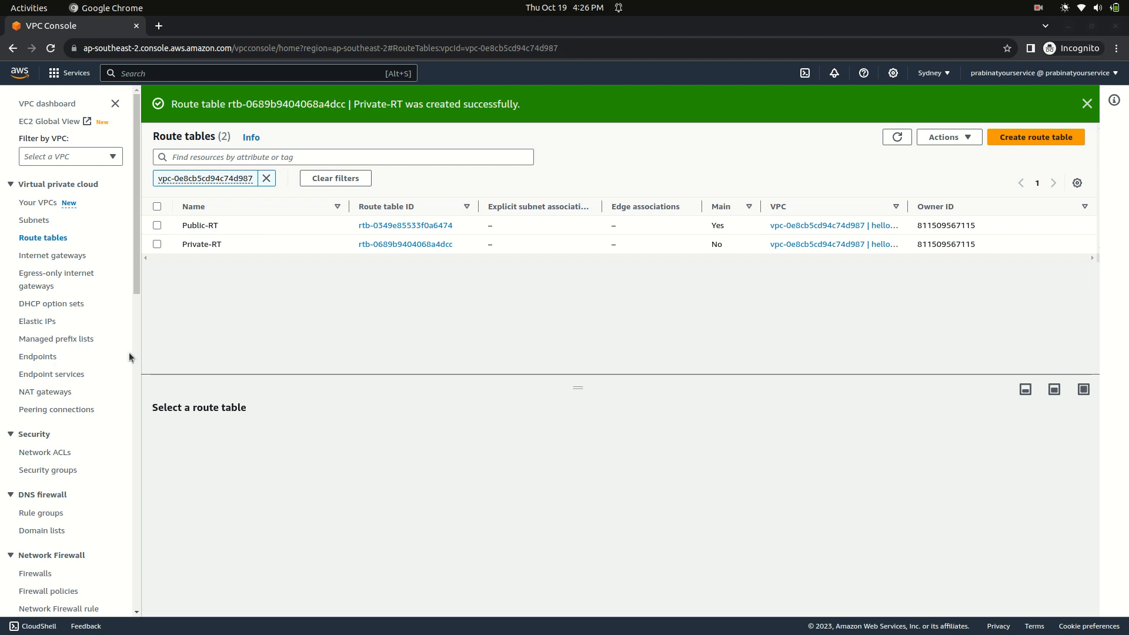
Create an internet gateway with the name tag hello-world-project-IG.
{"action": "left_click", "coordinate": [74, 257]}
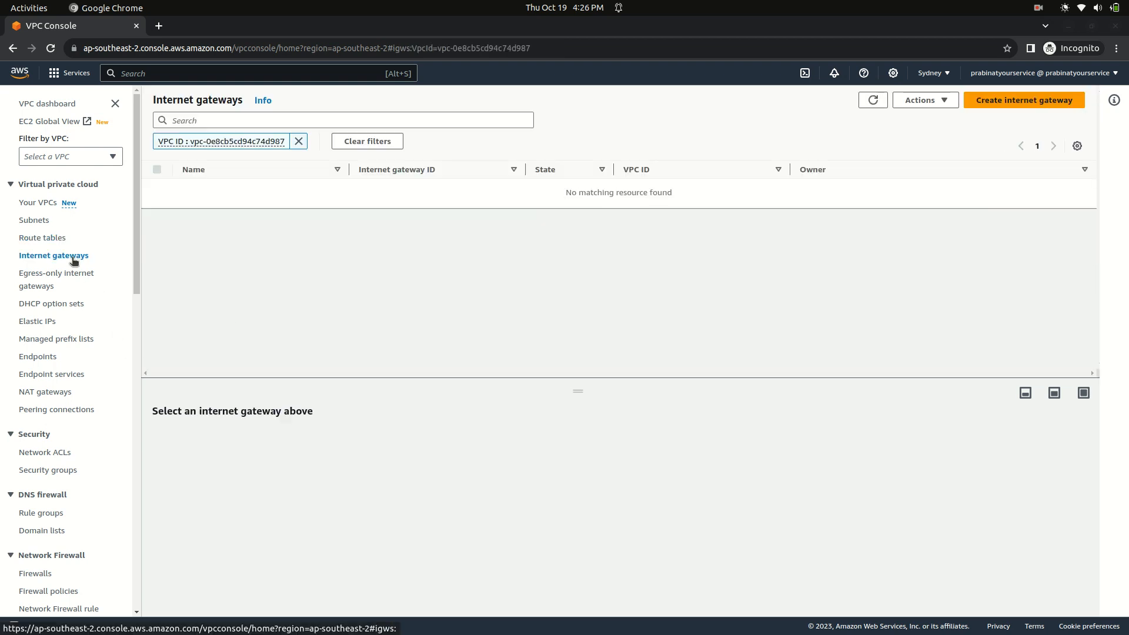
{"action": "left_click", "coordinate": [997, 105]}
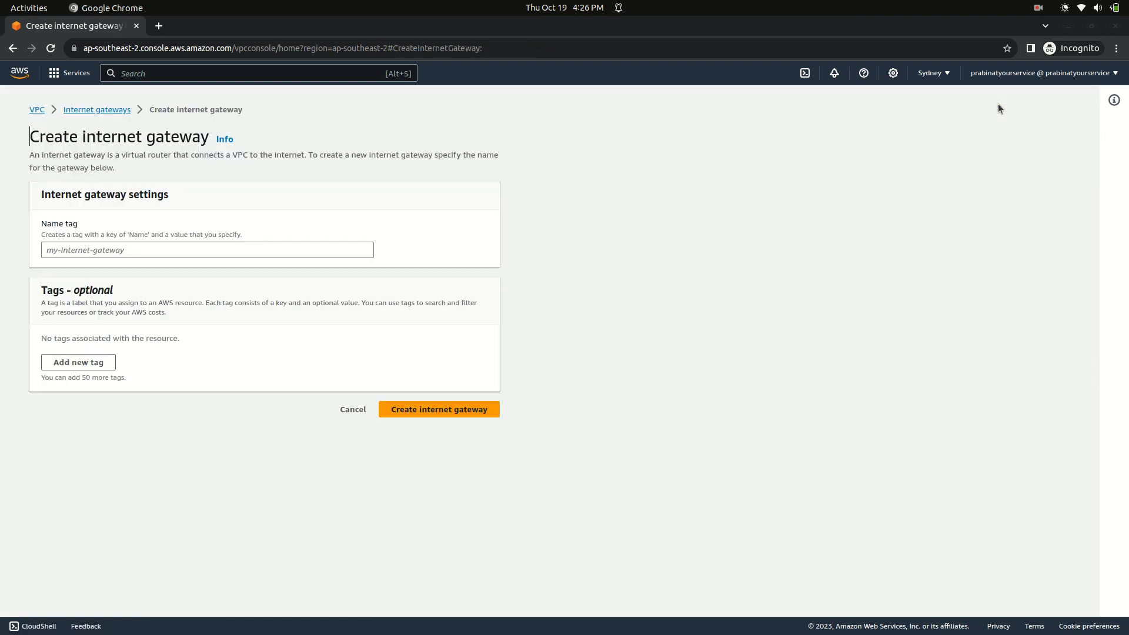
{"action": "left_click", "coordinate": [242, 250]}
{"action": "type", "text": "hell"}
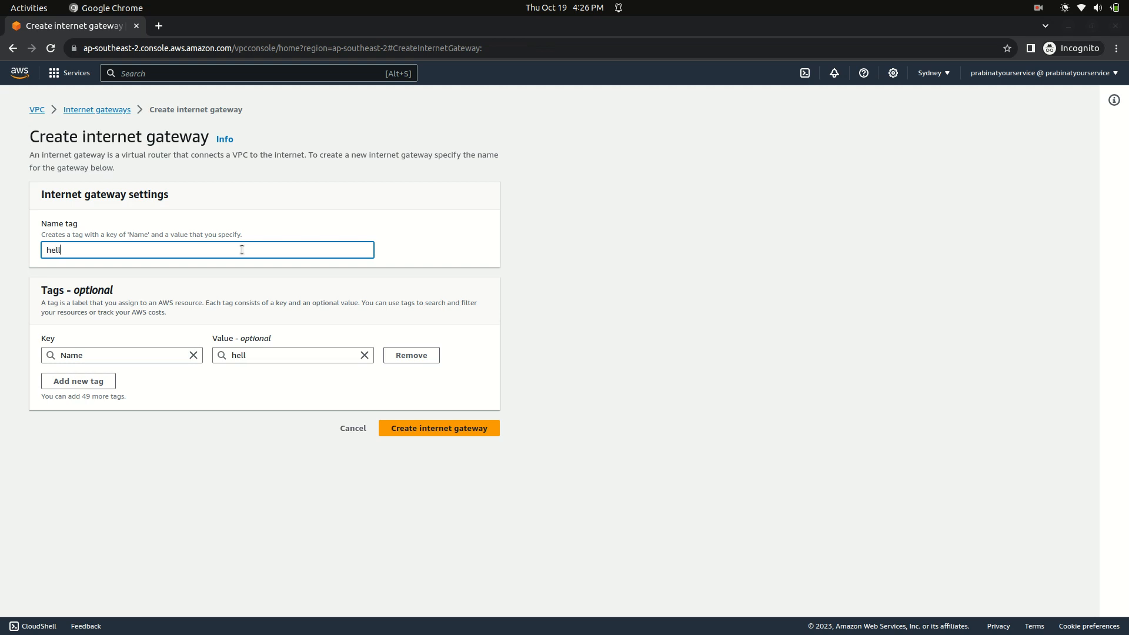
{"action": "type", "text": "o-world-project-IG"}
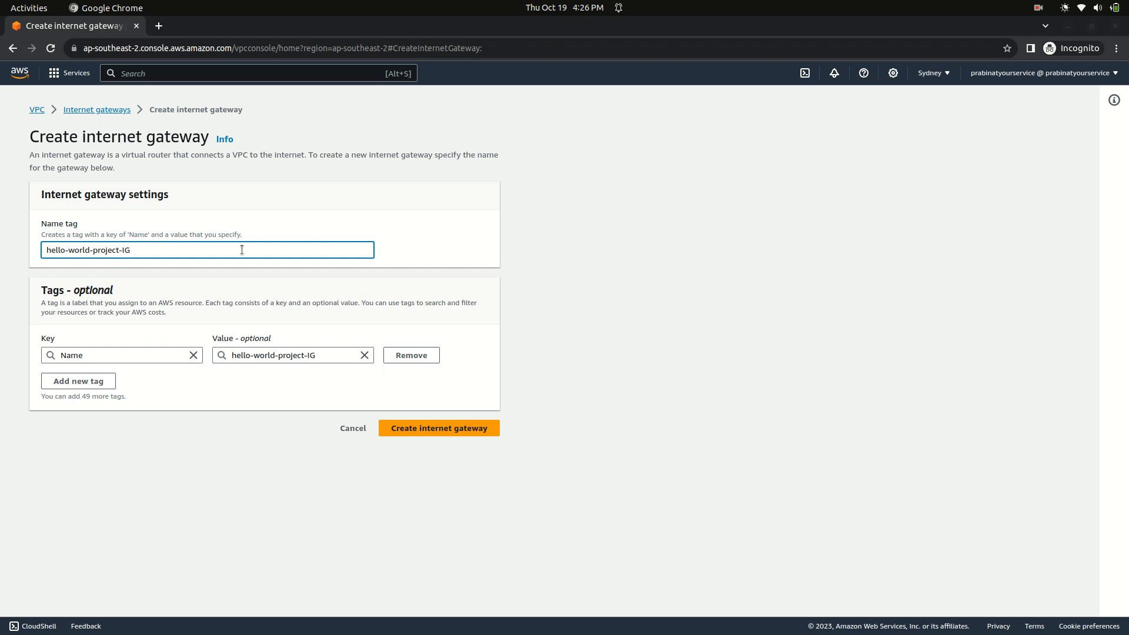
{"action": "left_click", "coordinate": [414, 429]}
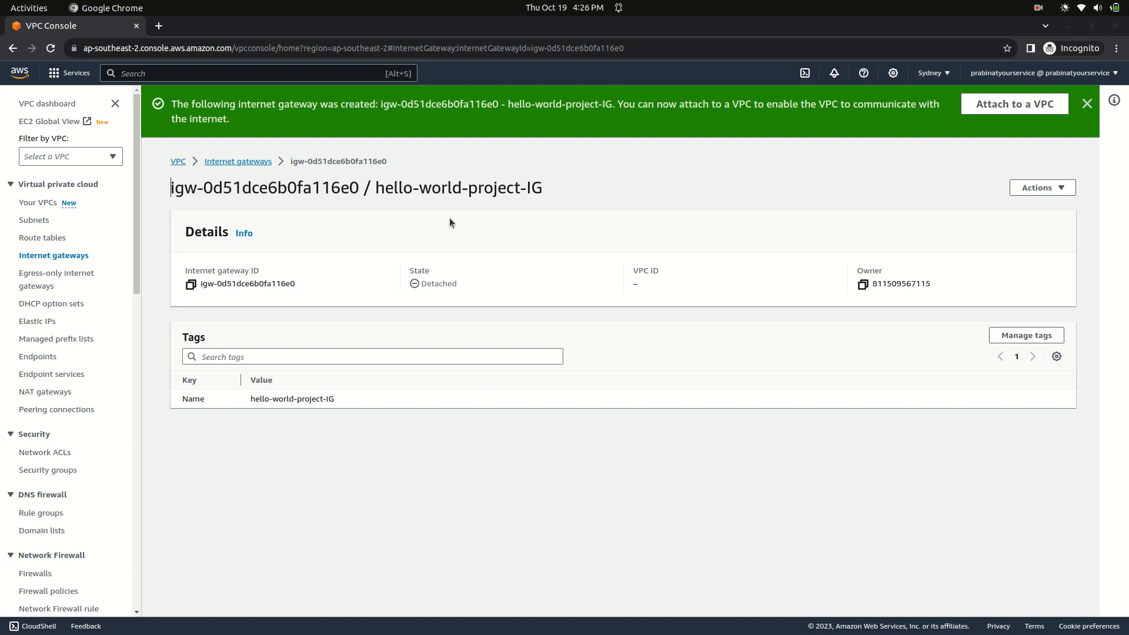
Attach the hello-world-project-IG internet gateway to the hello-world-project-vpc VPC.
{"action": "left_click", "coordinate": [1039, 187]}
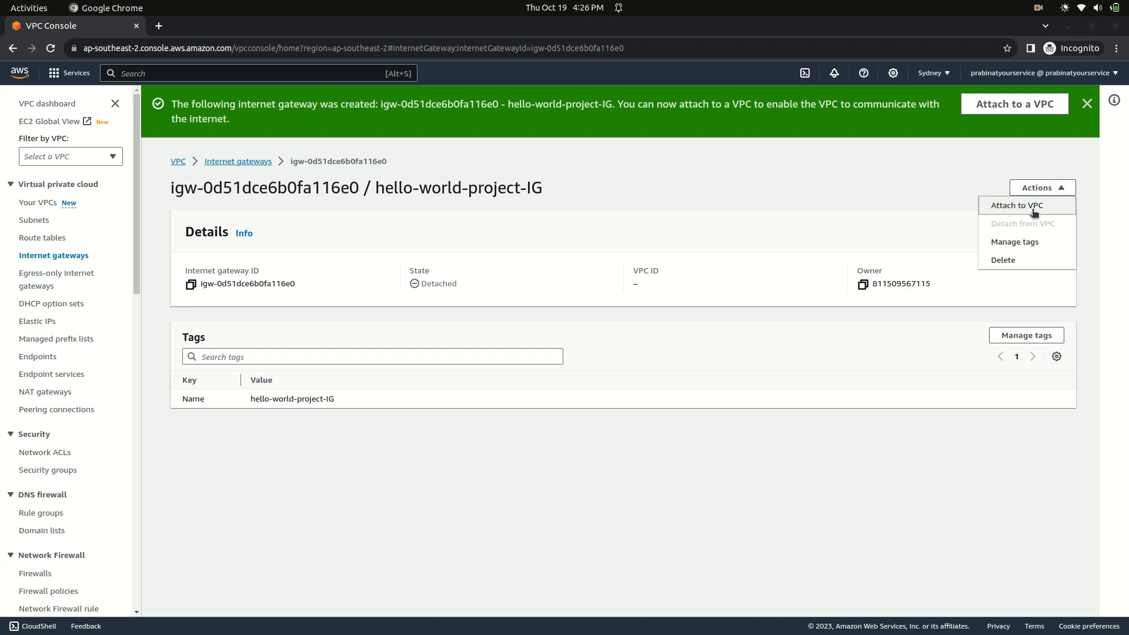
{"action": "left_click", "coordinate": [1035, 207]}
{"action": "left_click", "coordinate": [259, 232]}
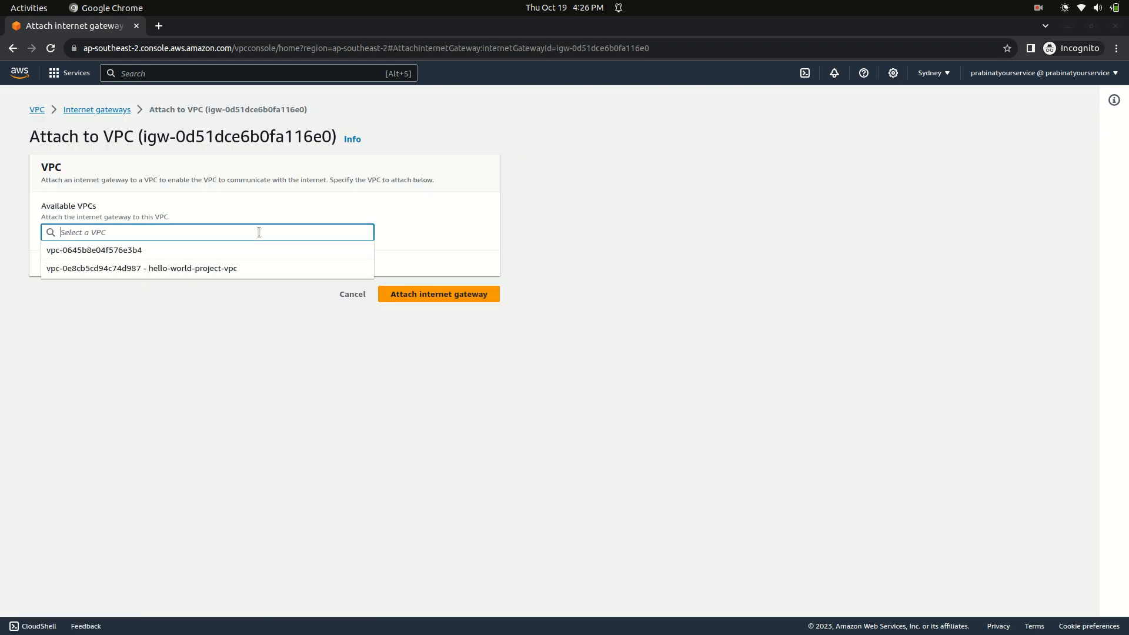
{"action": "left_click", "coordinate": [252, 268]}
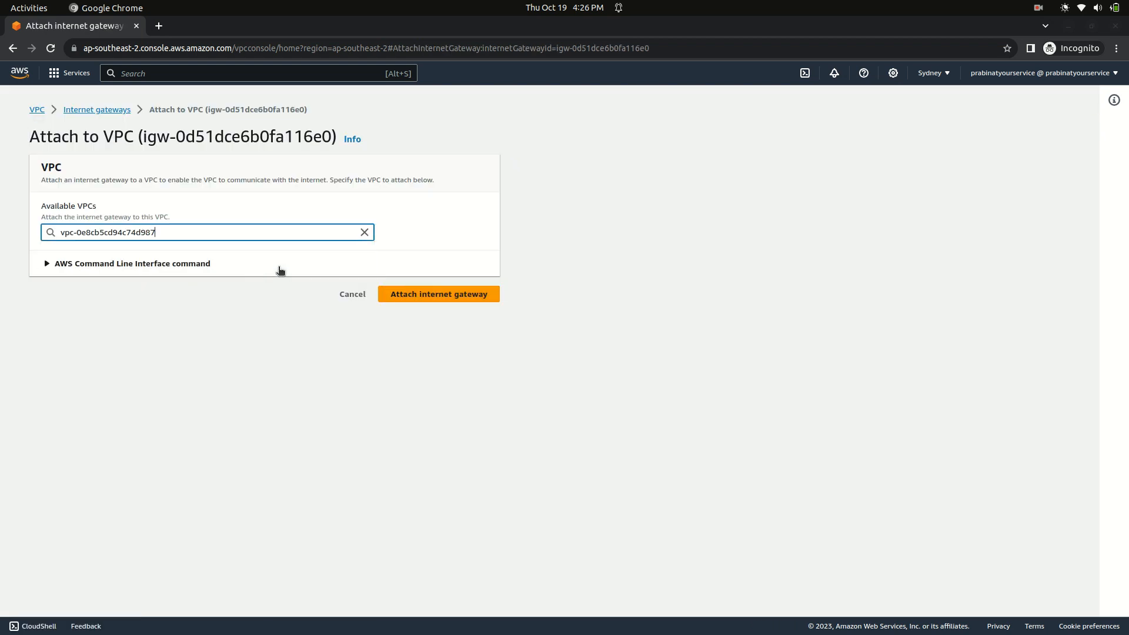
{"action": "left_click", "coordinate": [410, 295]}
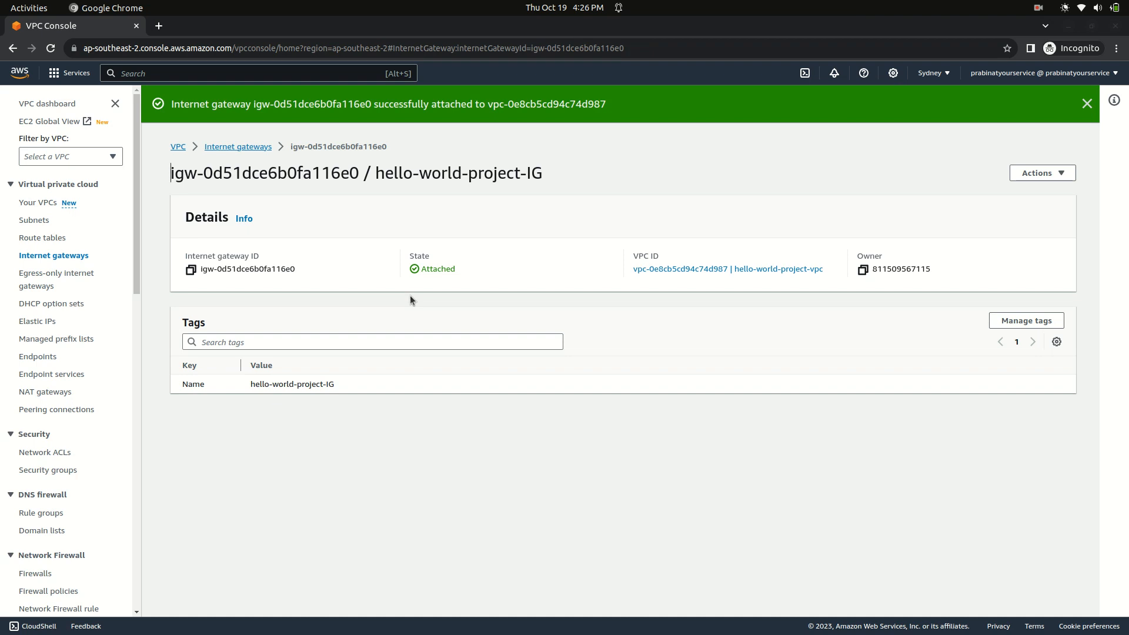
Edit the routes of the Public-RT route table and add a route with destination 0.0.0.0/0.
{"action": "left_click", "coordinate": [53, 240]}
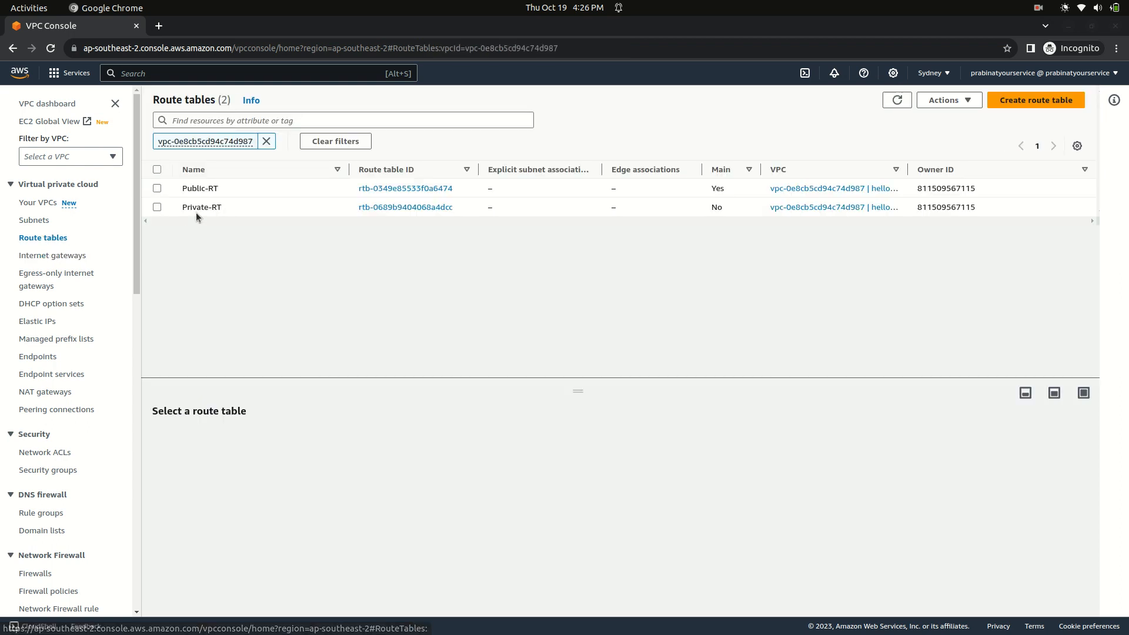
{"action": "left_click", "coordinate": [158, 189]}
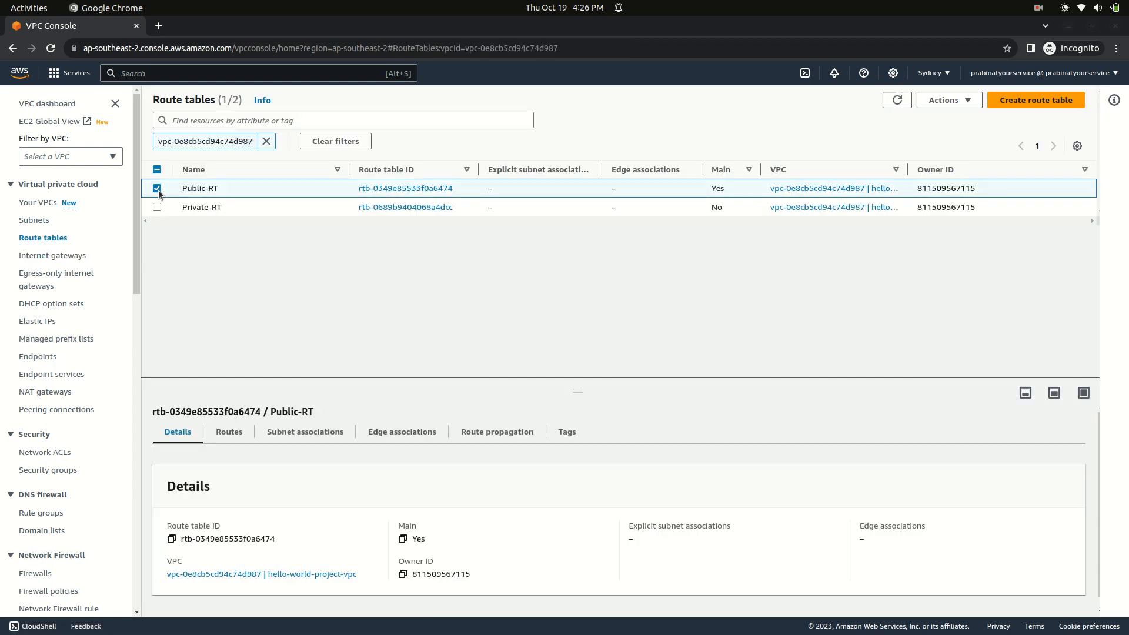
{"action": "left_click", "coordinate": [230, 432]}
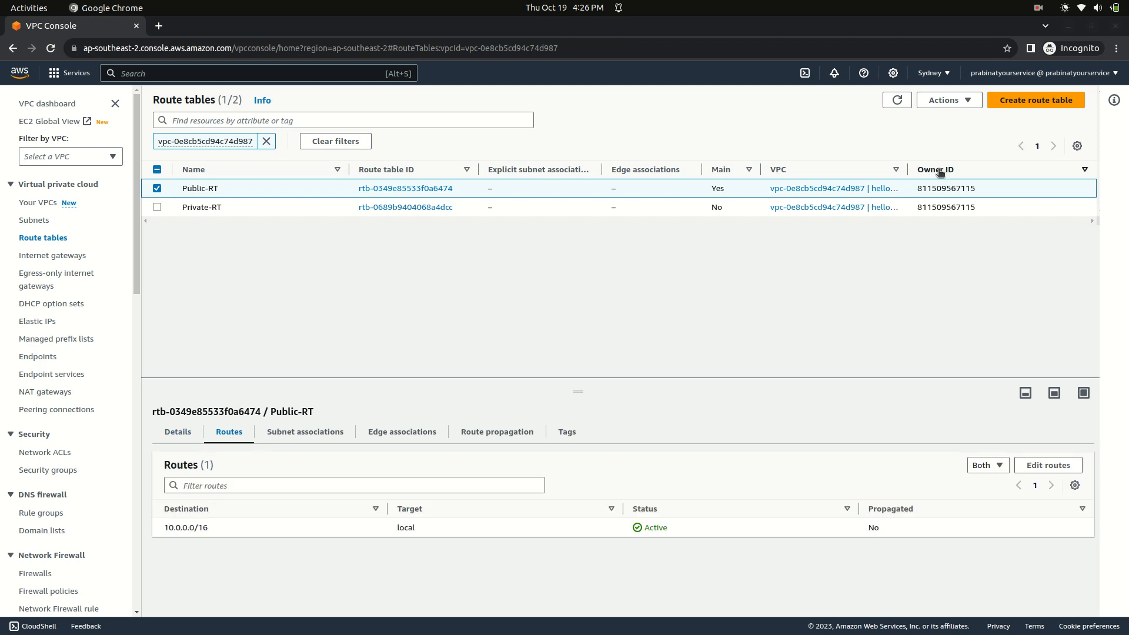
{"action": "left_click", "coordinate": [960, 103]}
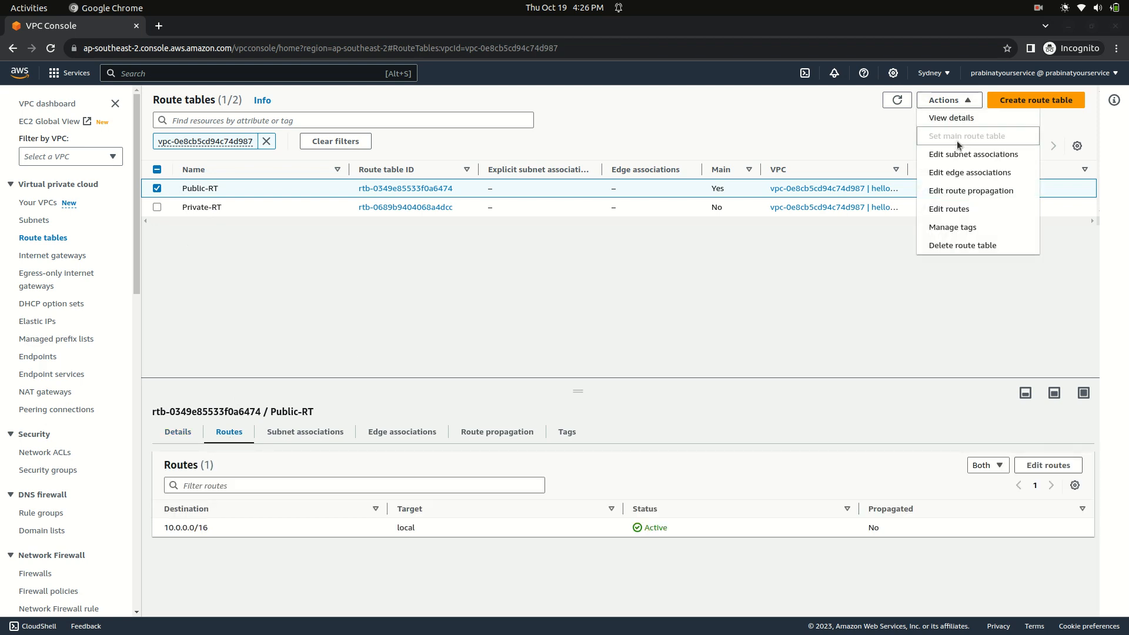
{"action": "left_click", "coordinate": [949, 210]}
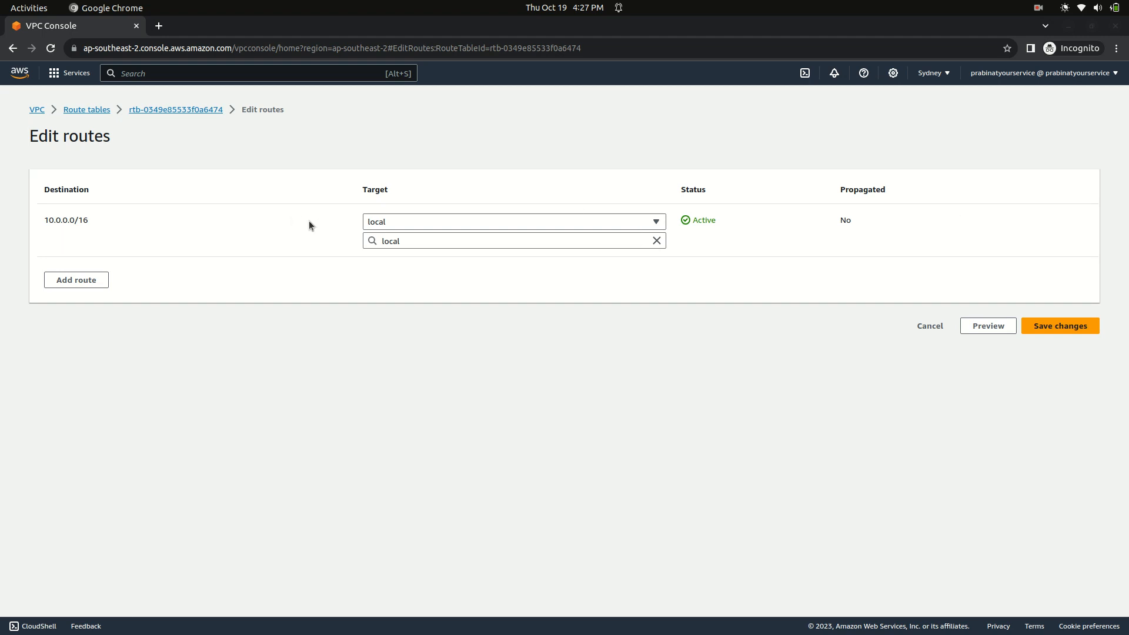
{"action": "left_click", "coordinate": [82, 283]}
{"action": "left_click", "coordinate": [95, 273]}
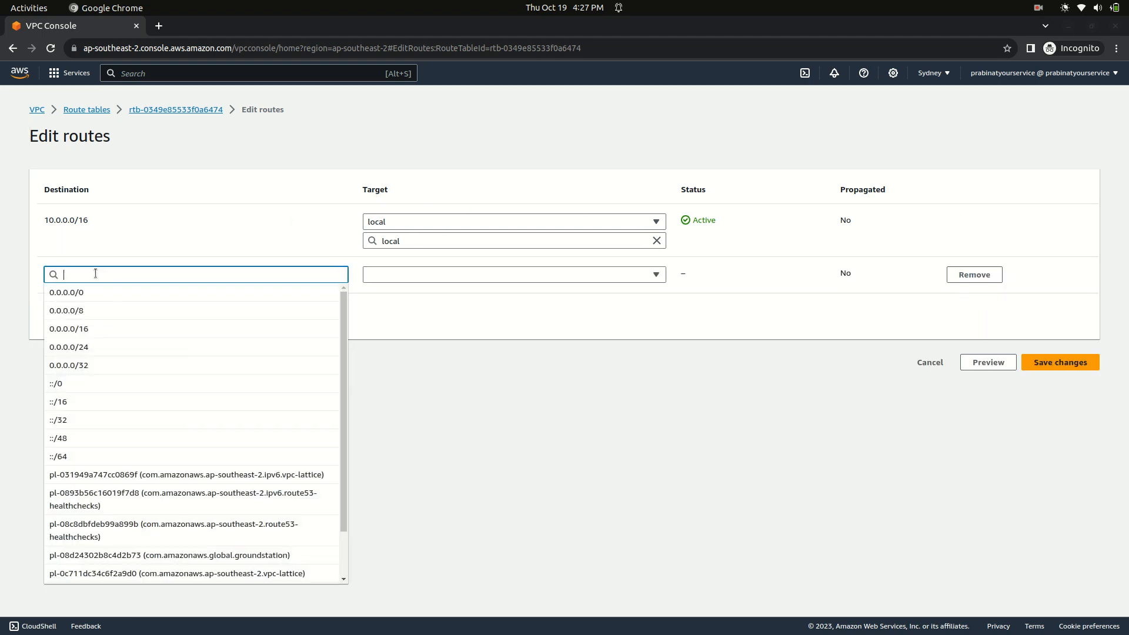
{"action": "left_click", "coordinate": [103, 294]}
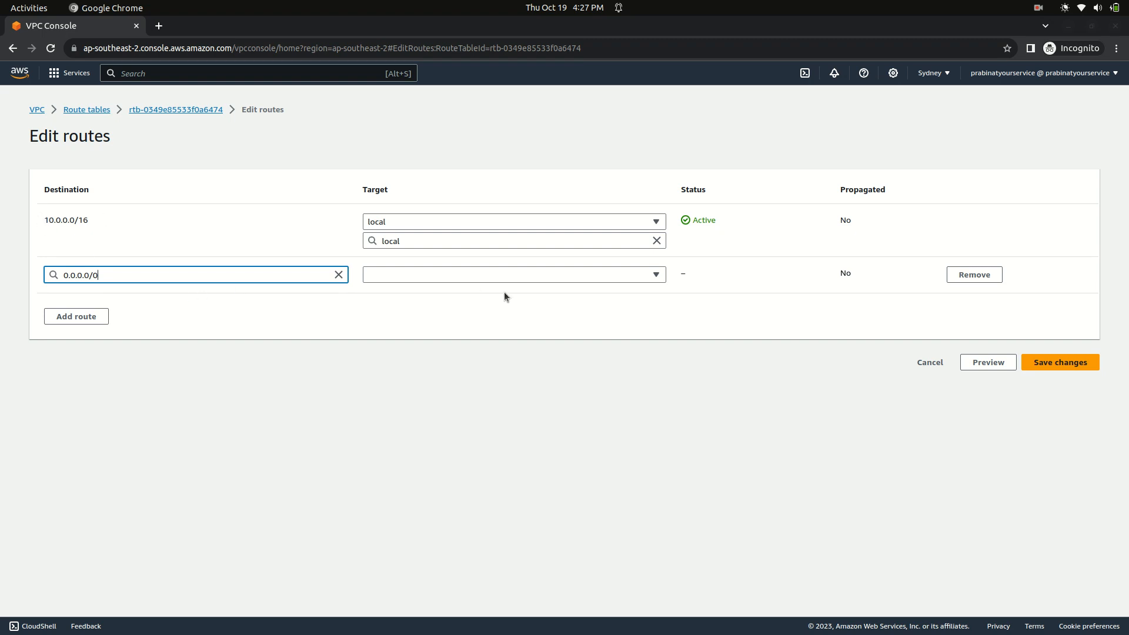
Set the new route's target to the Internet Gateway igw-0d51dce6b0fa116e0, save the routes, and return to the route tables list.
{"action": "left_click", "coordinate": [628, 277]}
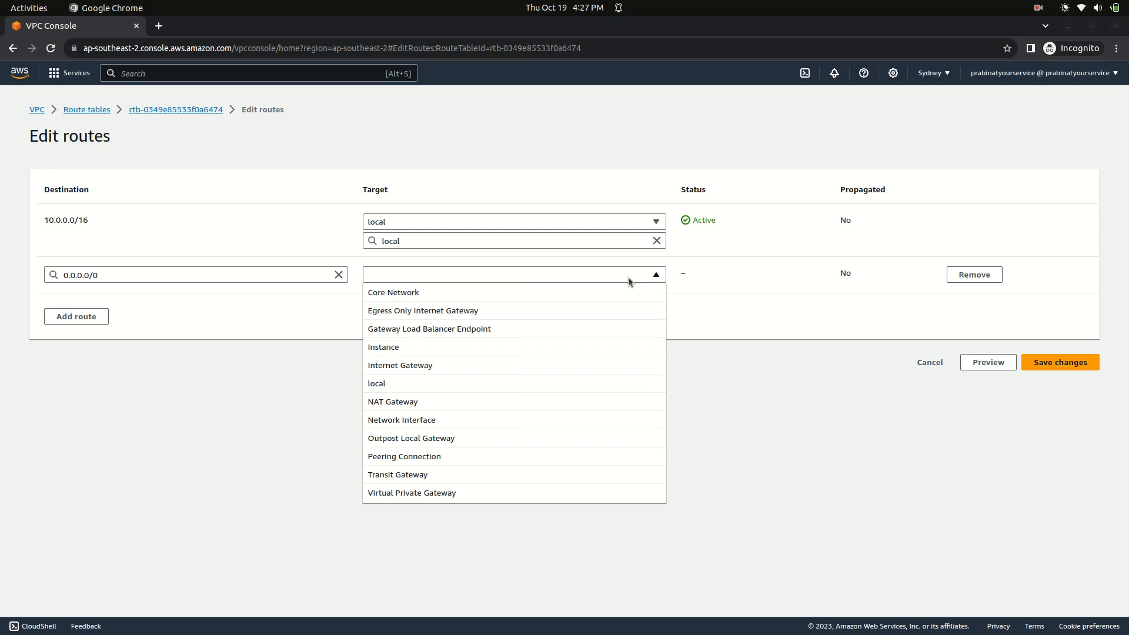
{"action": "left_click", "coordinate": [562, 366]}
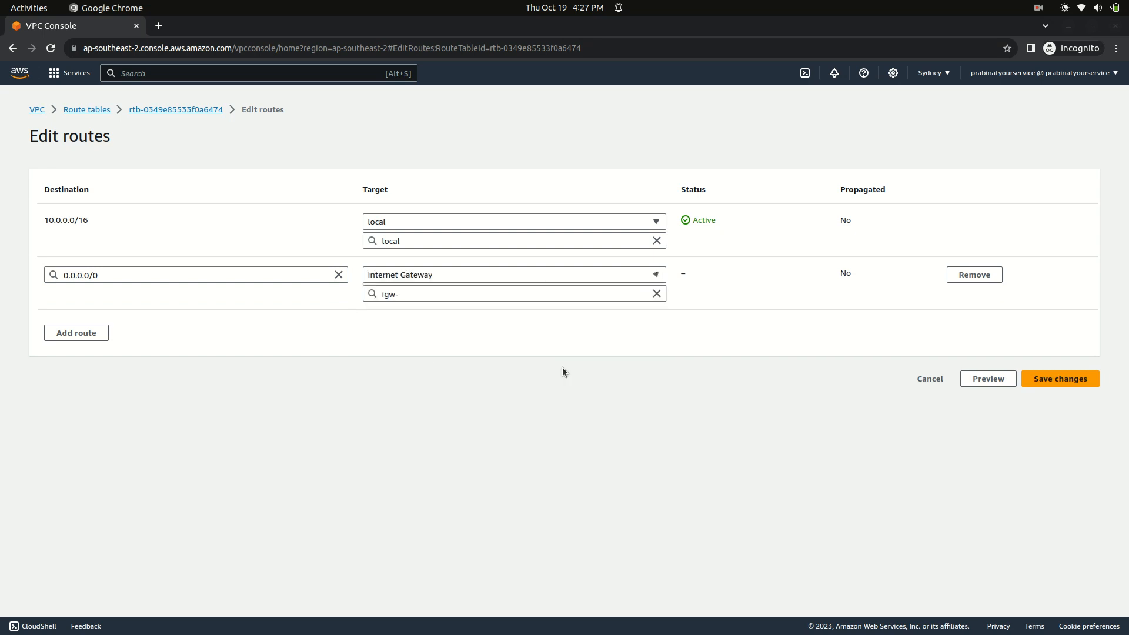
{"action": "left_click", "coordinate": [455, 294]}
{"action": "left_click", "coordinate": [465, 331]}
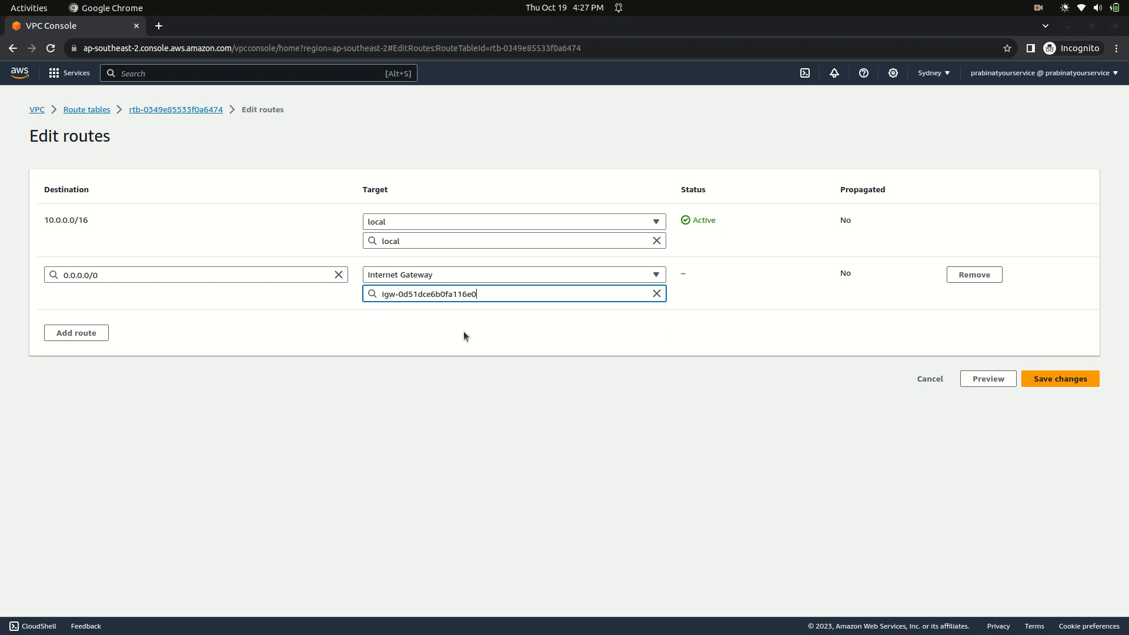
{"action": "left_click", "coordinate": [1008, 343]}
{"action": "left_click", "coordinate": [1060, 378]}
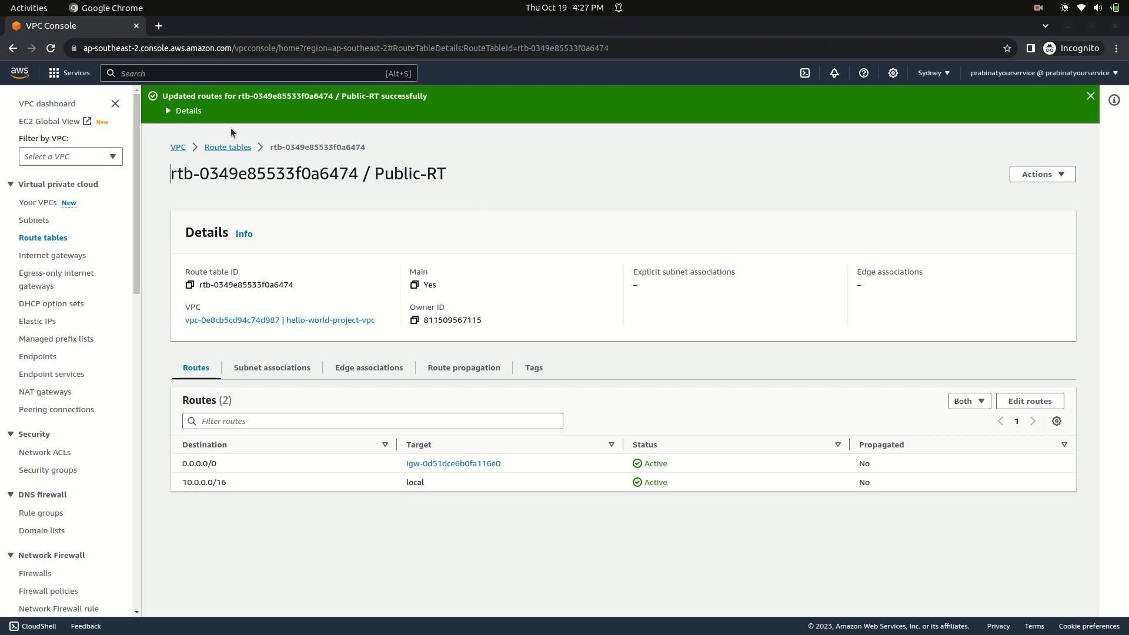
{"action": "left_click", "coordinate": [234, 150]}
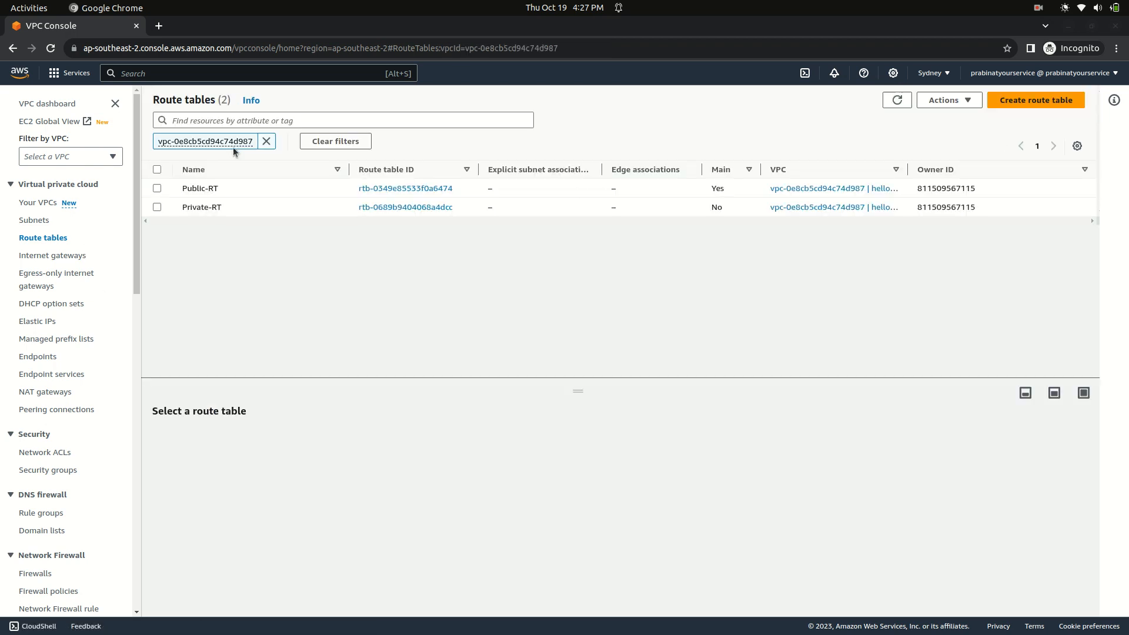
Start a new NAT gateway named hello-world-project-NATGATEWAY and place it in the public-SN subnet.
{"action": "left_click", "coordinate": [157, 208]}
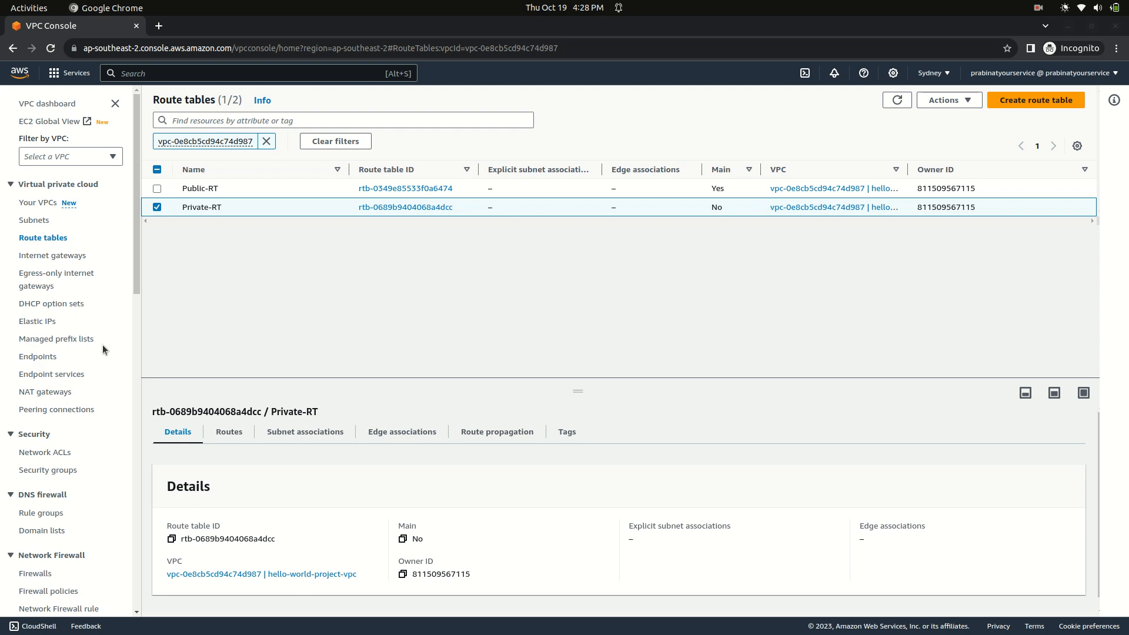
{"action": "left_click", "coordinate": [59, 395]}
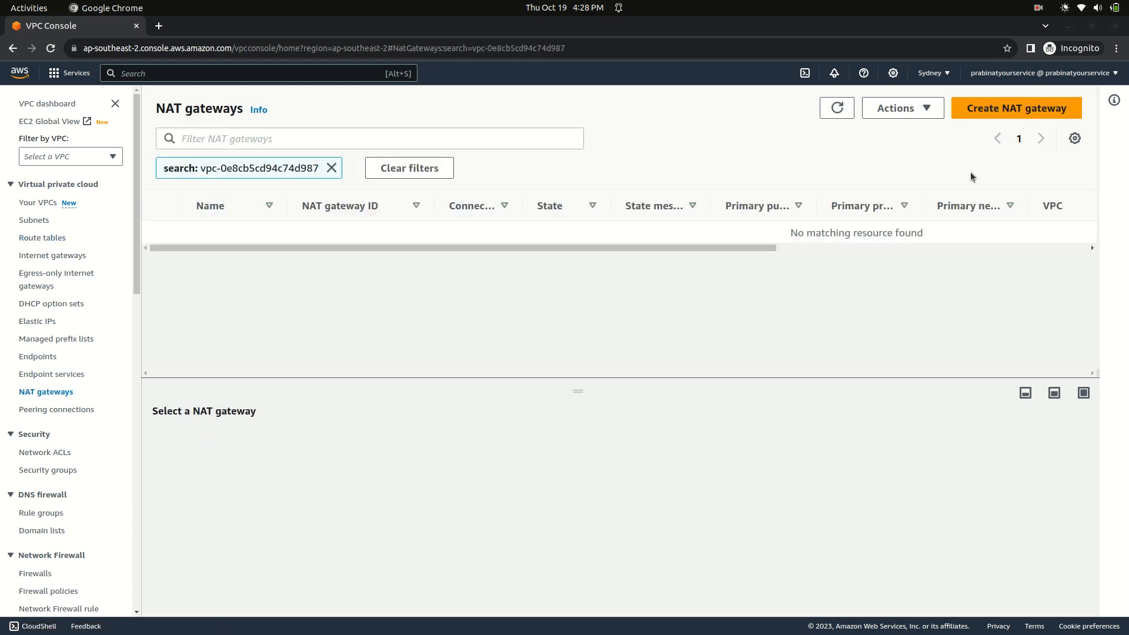
{"action": "left_click", "coordinate": [1006, 113]}
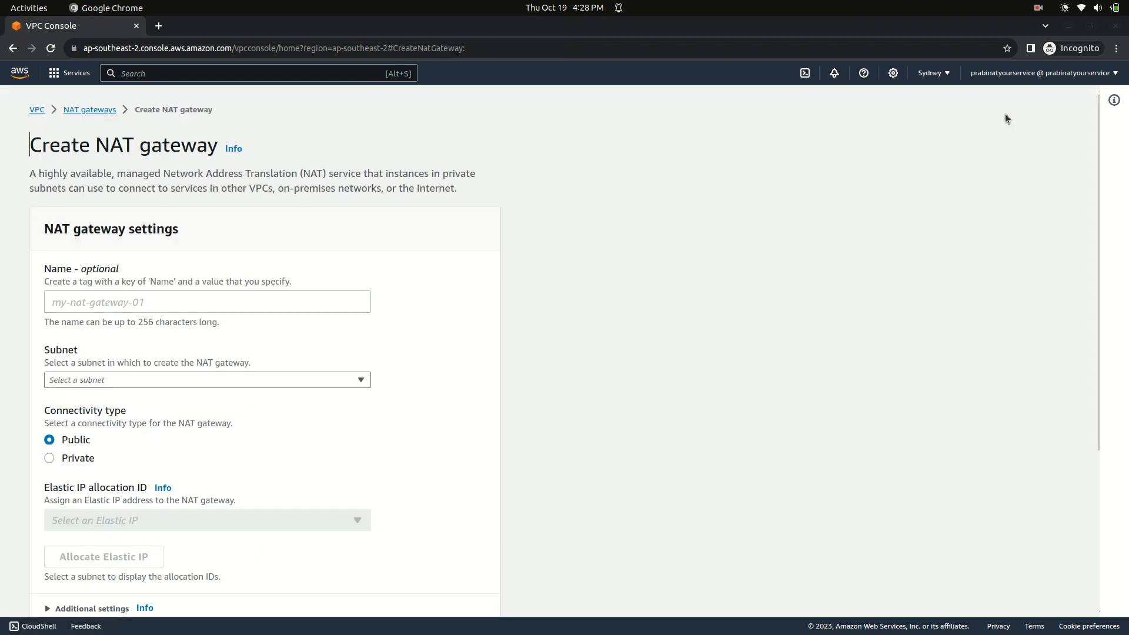
{"action": "left_click", "coordinate": [112, 305]}
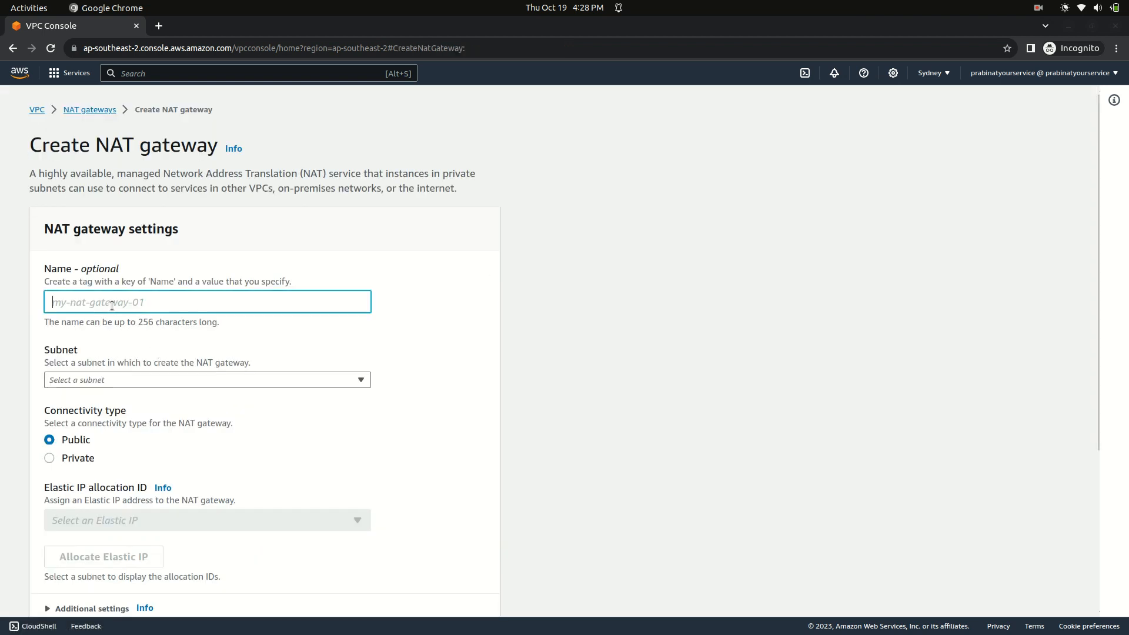
{"action": "type", "text": "hell"}
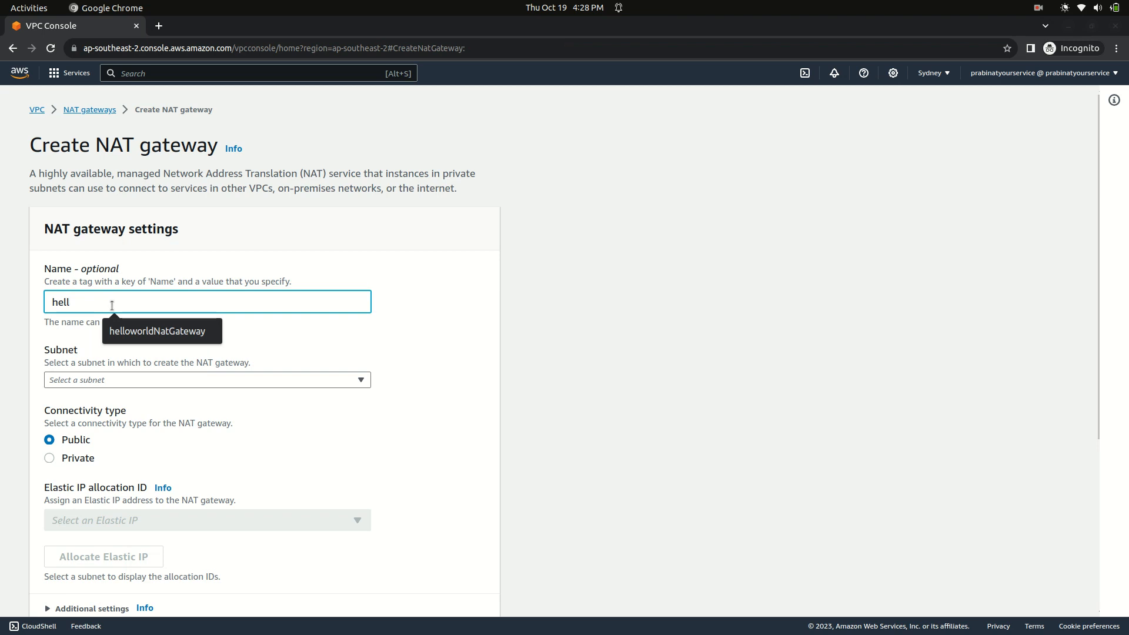
{"action": "type", "text": "o-world-p"}
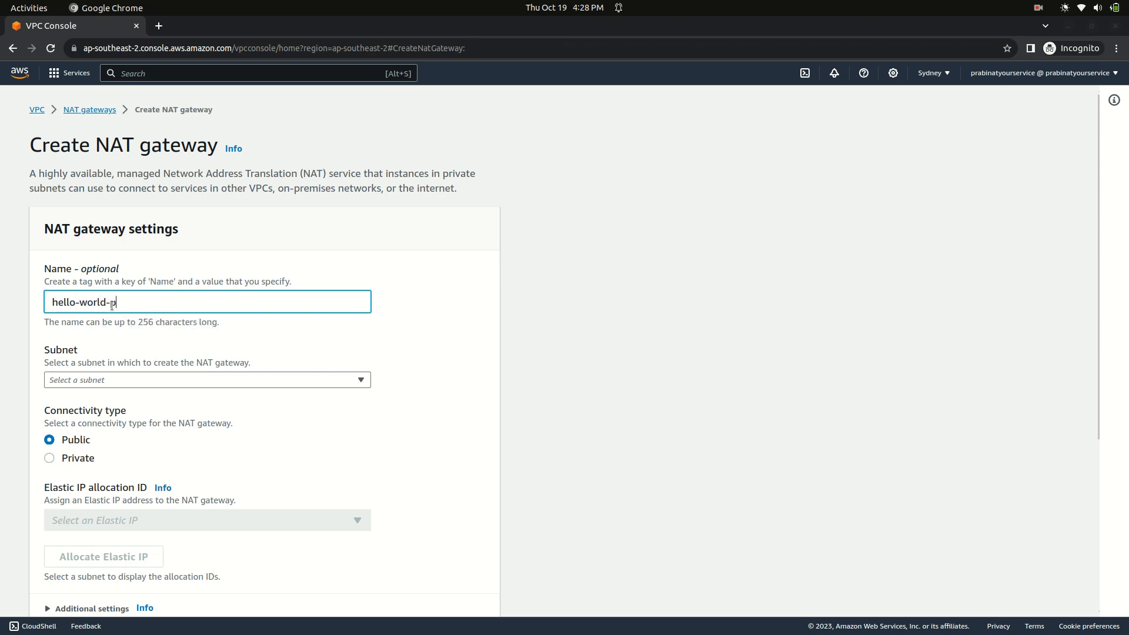
{"action": "type", "text": "roject-NATGATEWAY"}
{"action": "left_click", "coordinate": [340, 381]}
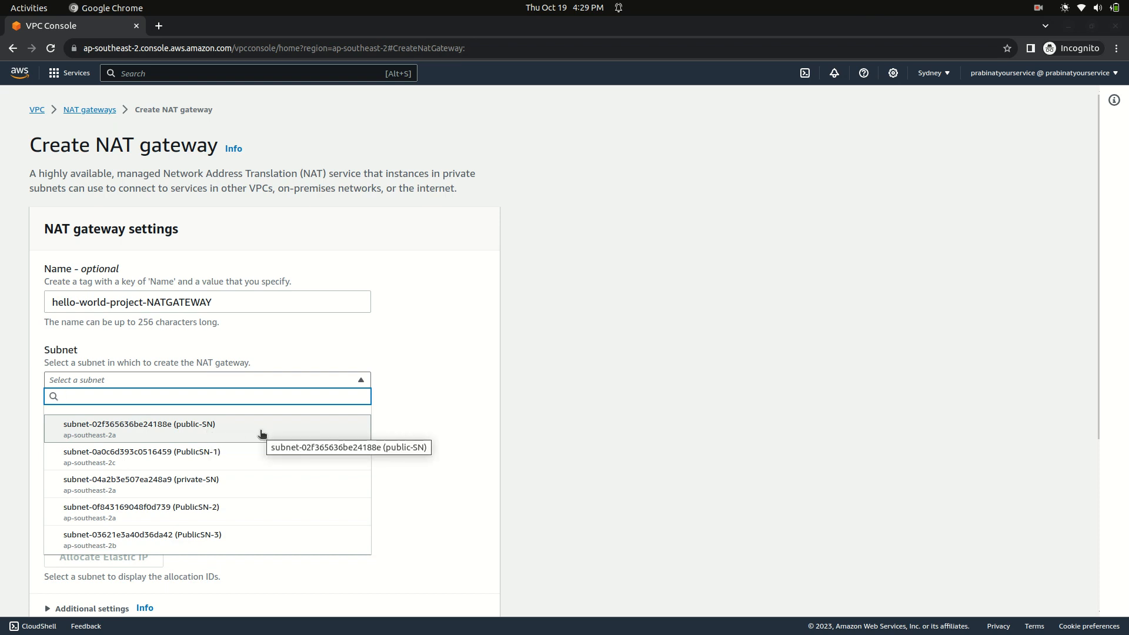
{"action": "left_click", "coordinate": [262, 433]}
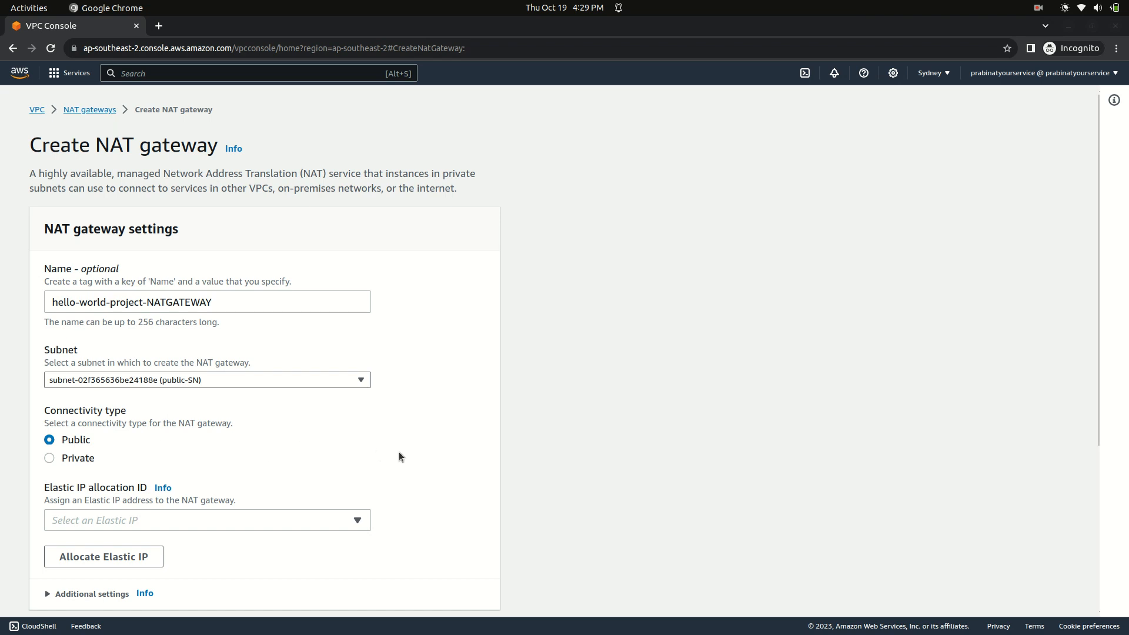
Allocate an Elastic IP for the NAT gateway, keep its connectivity type Public, and create the gateway.
{"action": "scroll", "coordinate": [448, 468], "scroll_direction": "down", "scroll_amount": 3}
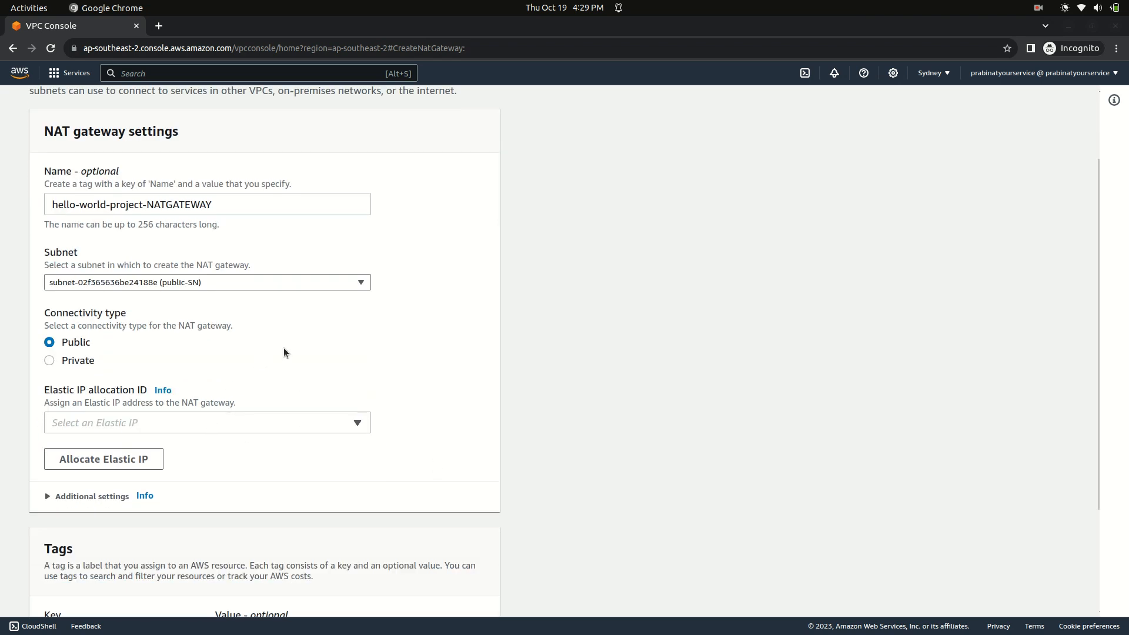
{"action": "left_click", "coordinate": [355, 425]}
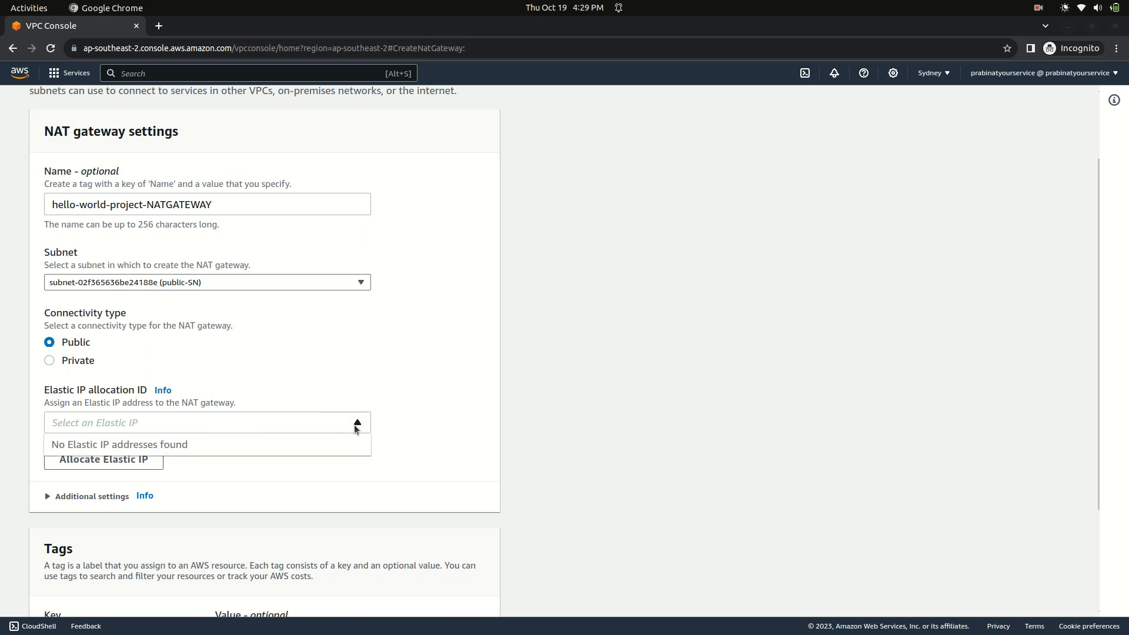
{"action": "left_click", "coordinate": [312, 359]}
{"action": "left_click", "coordinate": [134, 458]}
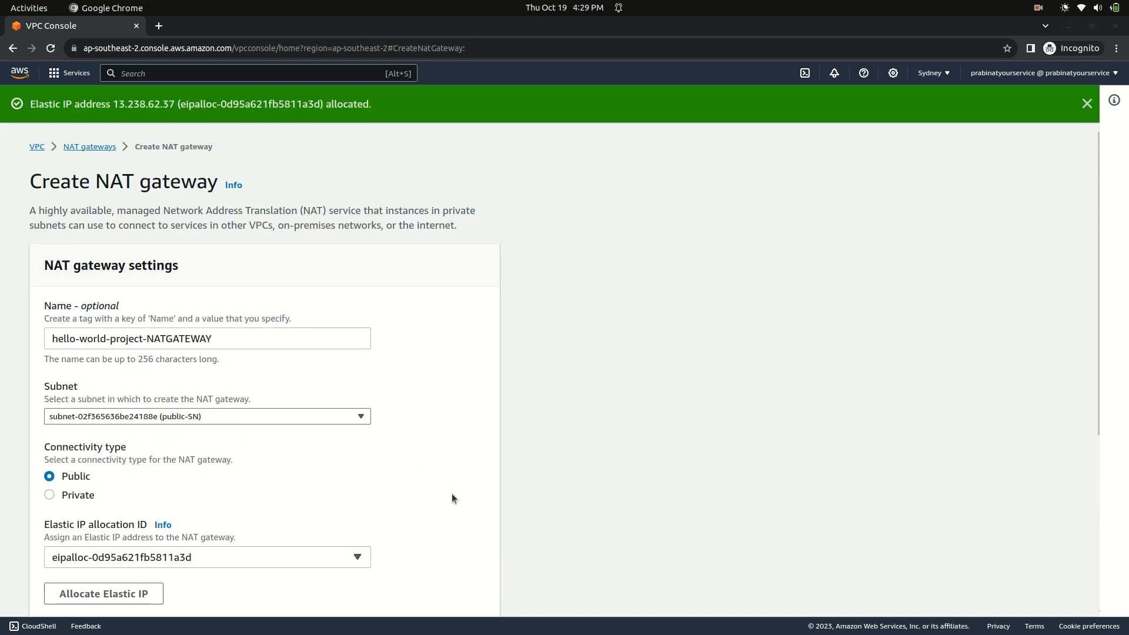
{"action": "scroll", "coordinate": [451, 493], "scroll_direction": "down", "scroll_amount": 3}
{"action": "scroll", "coordinate": [452, 492], "scroll_direction": "up", "scroll_amount": 1}
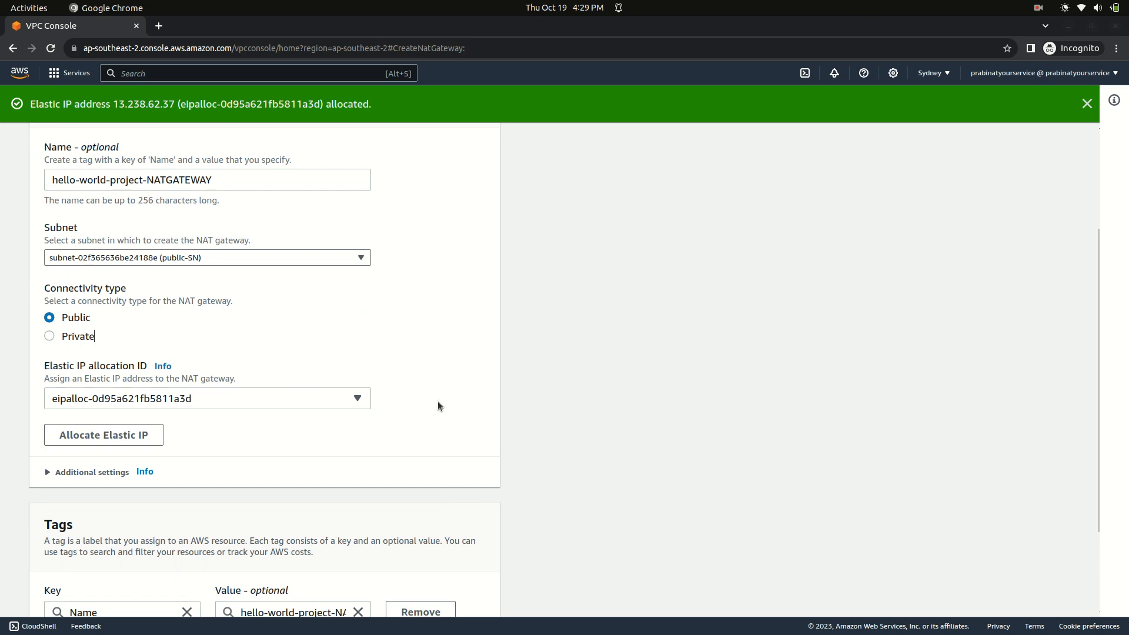
{"action": "scroll", "coordinate": [437, 406], "scroll_direction": "down", "scroll_amount": 2}
{"action": "left_click", "coordinate": [463, 608]}
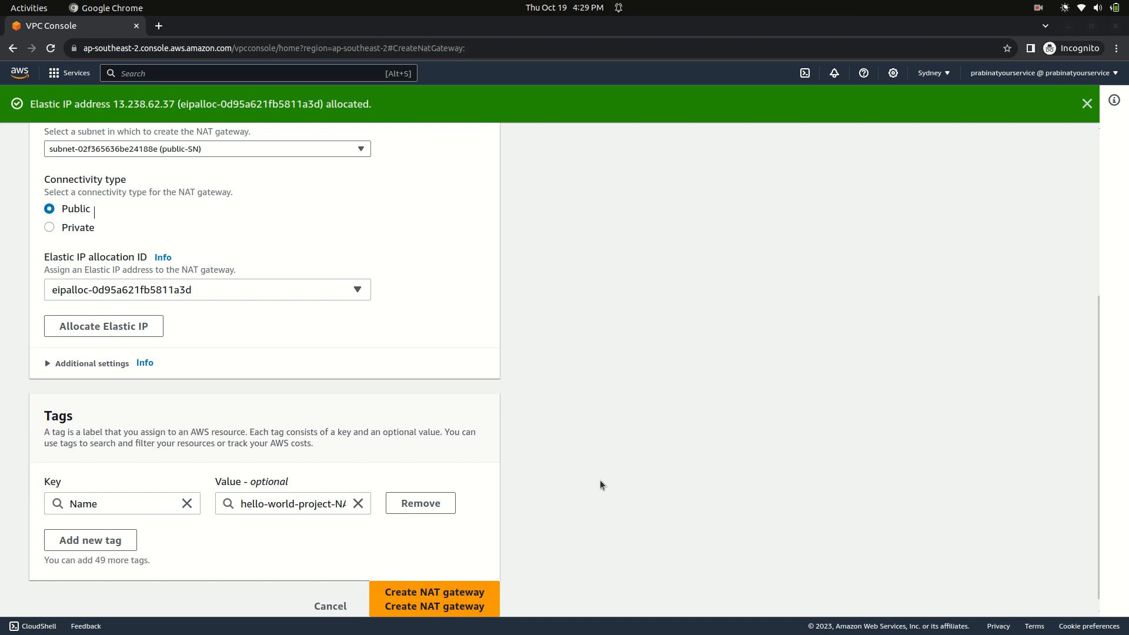
{"action": "left_click", "coordinate": [463, 596]}
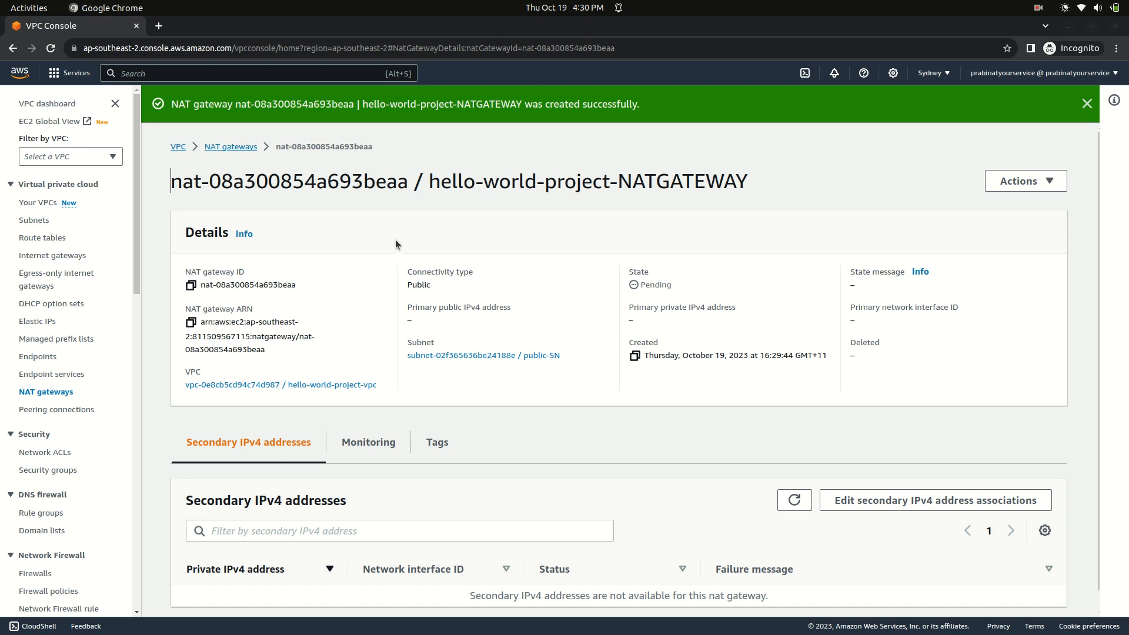
Edit the routes of the Private-RT route table and add a route with destination 0.0.0.0/0.
{"action": "left_click", "coordinate": [44, 238]}
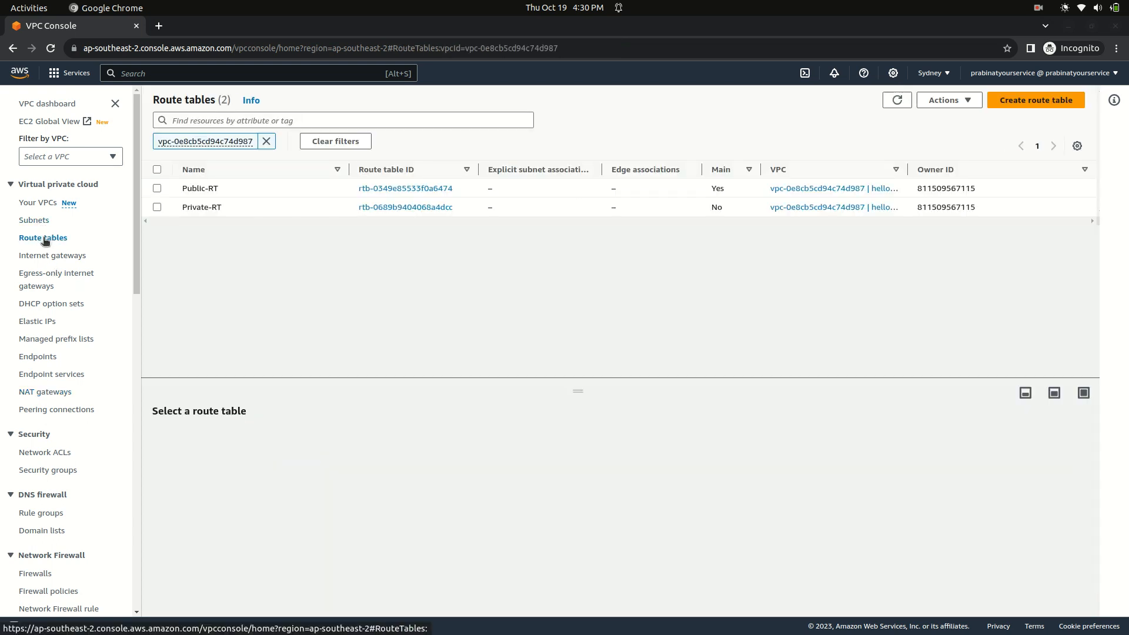
{"action": "left_click", "coordinate": [158, 207]}
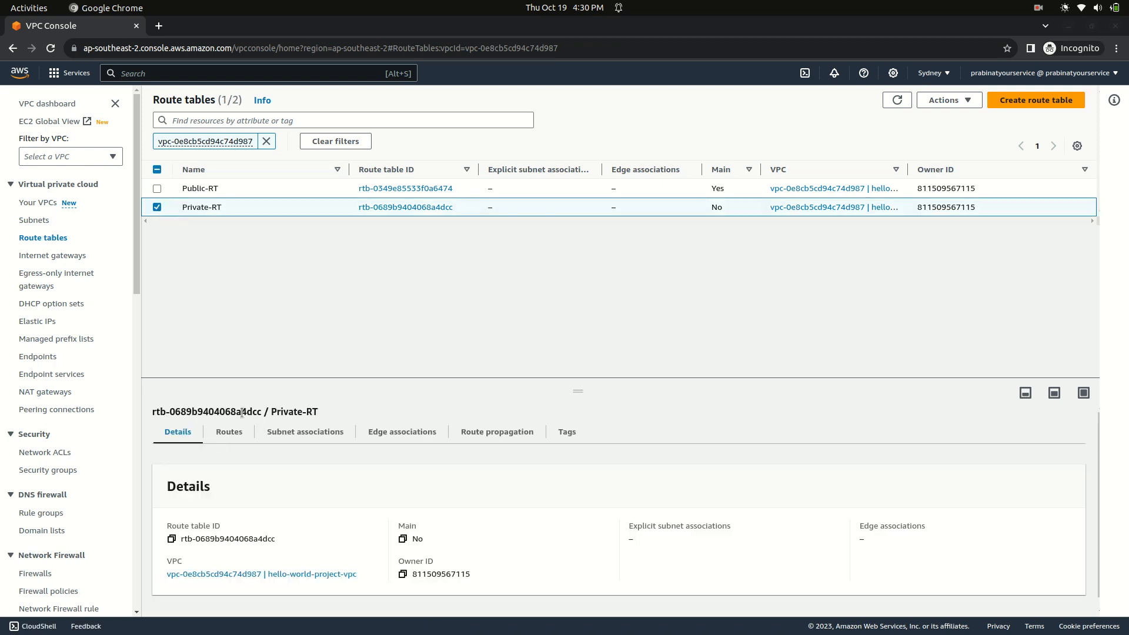
{"action": "left_click", "coordinate": [229, 438]}
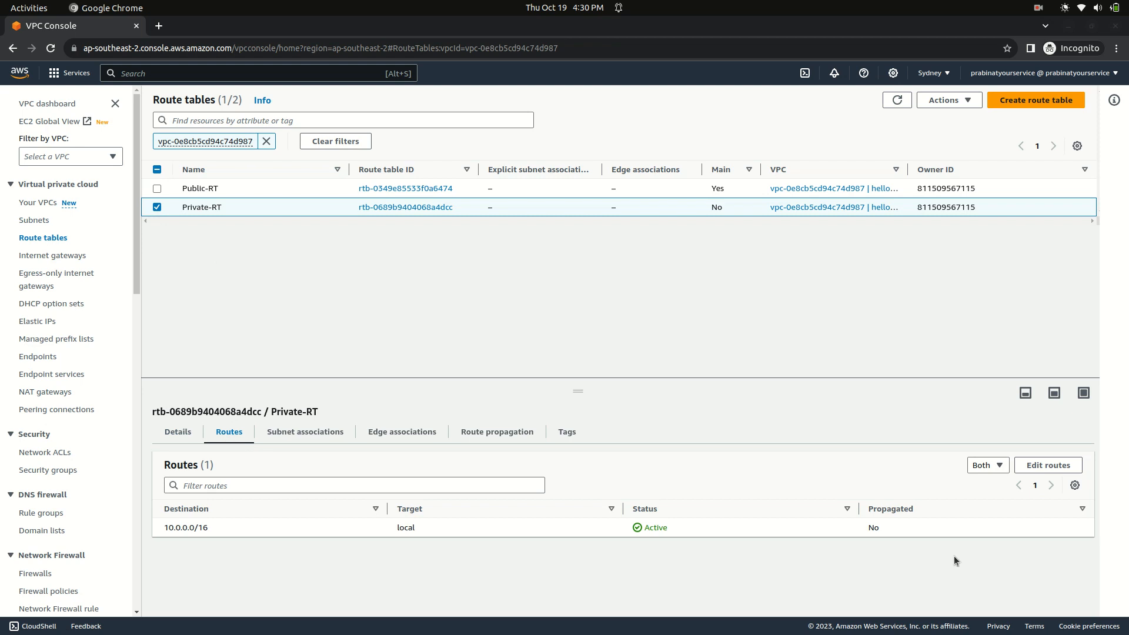
{"action": "left_click", "coordinate": [1048, 467]}
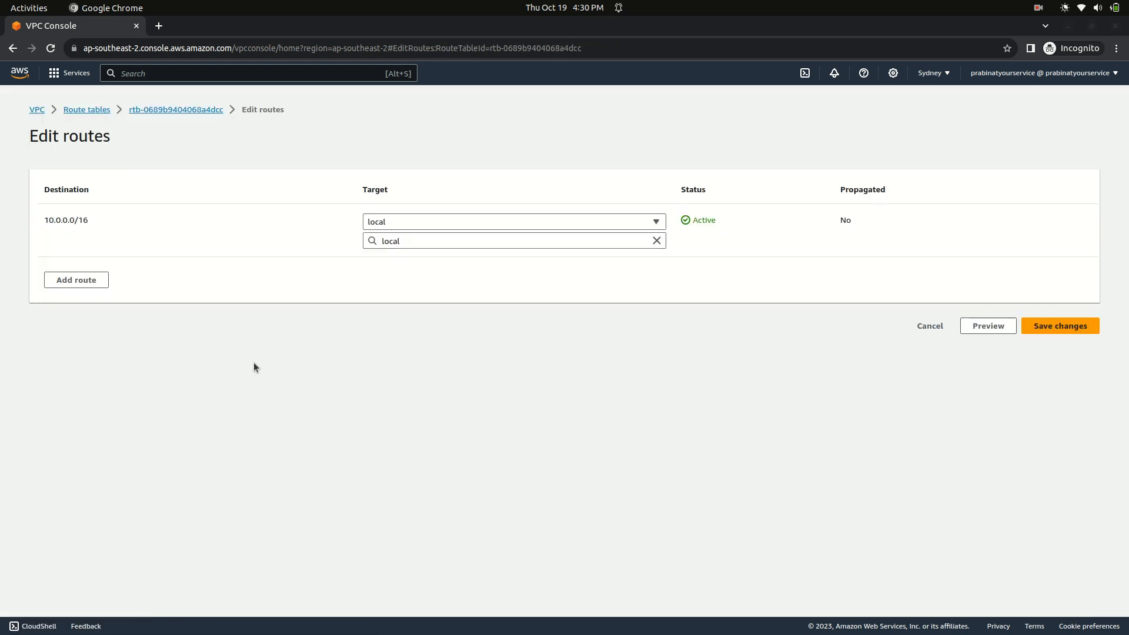
{"action": "left_click", "coordinate": [93, 285]}
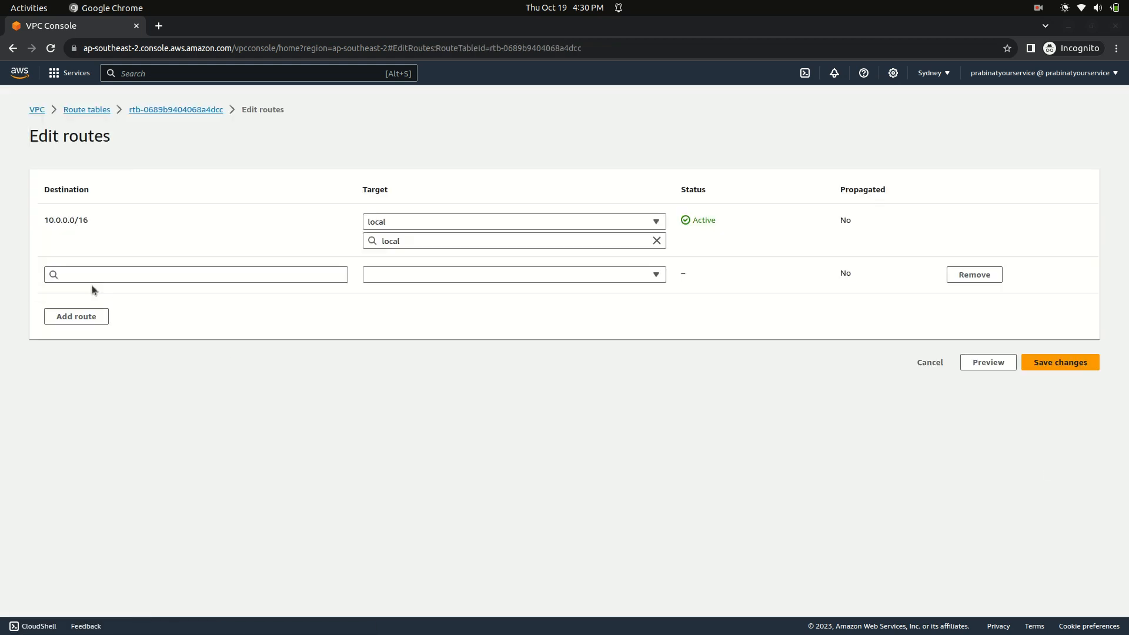
{"action": "left_click", "coordinate": [150, 276]}
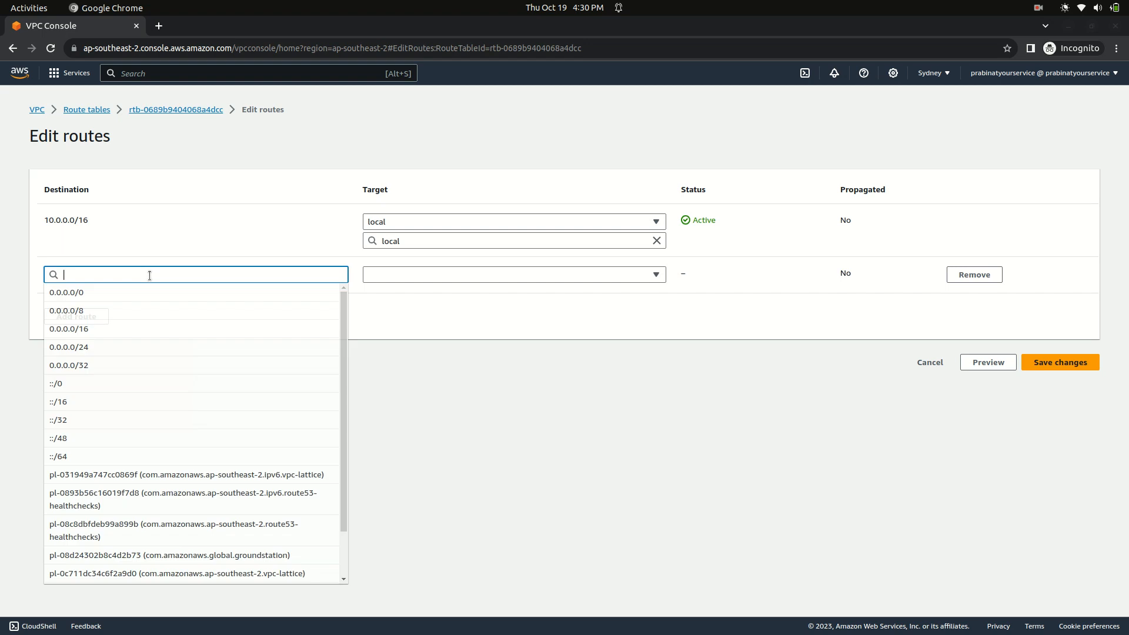
{"action": "left_click", "coordinate": [94, 294]}
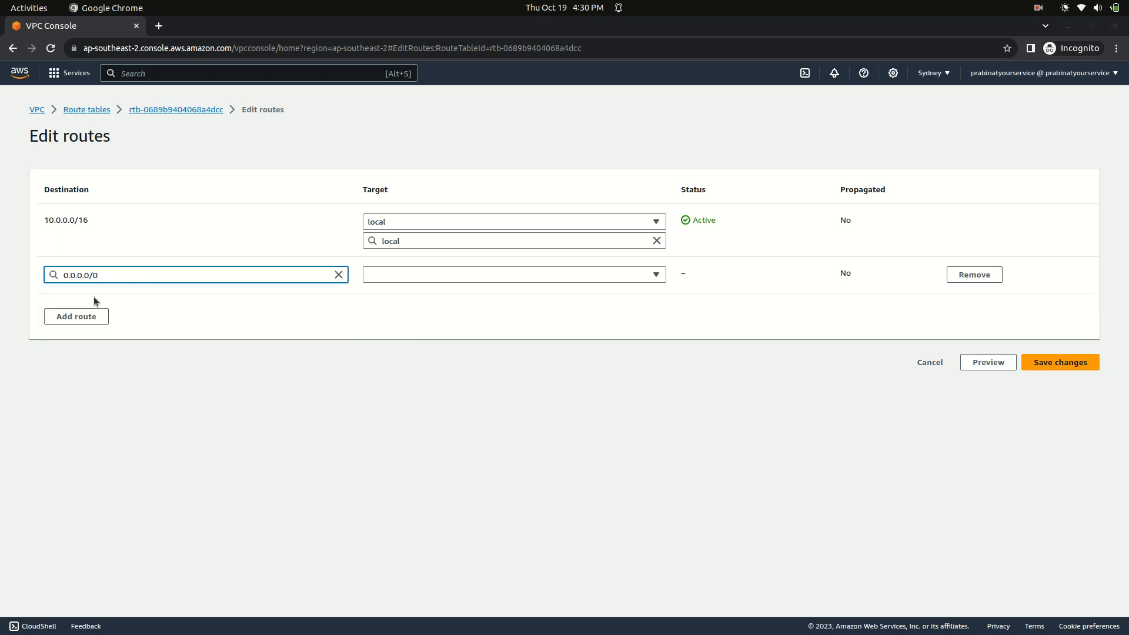
Set the new route's target to the NAT Gateway hello-world-project-NATGATEWAY and save the routes.
{"action": "left_click", "coordinate": [651, 280]}
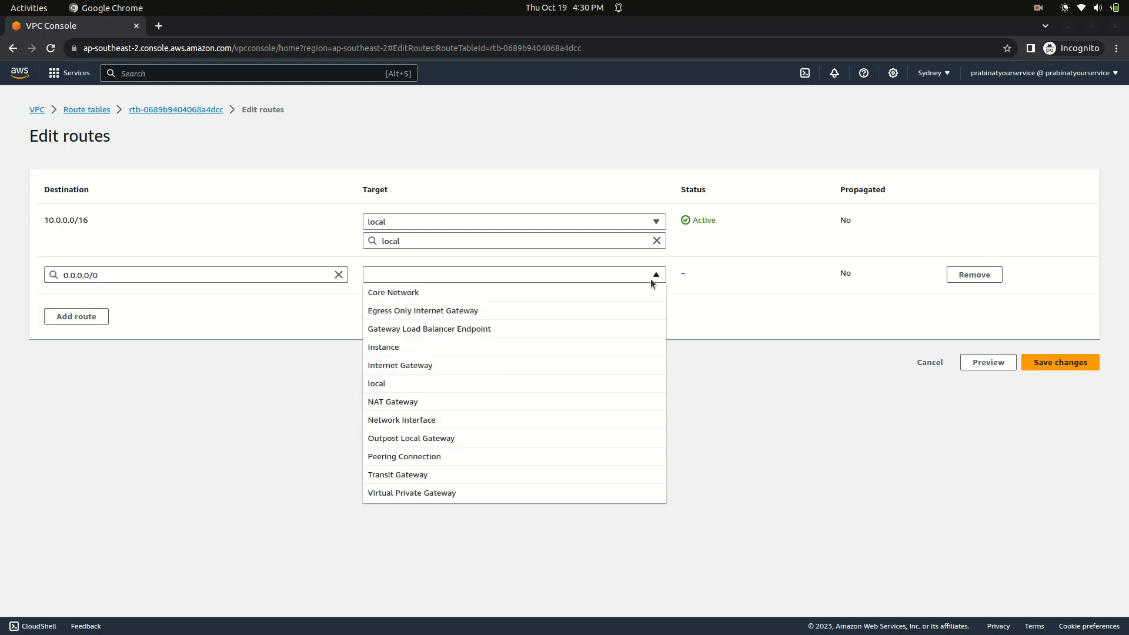
{"action": "left_click", "coordinate": [545, 400]}
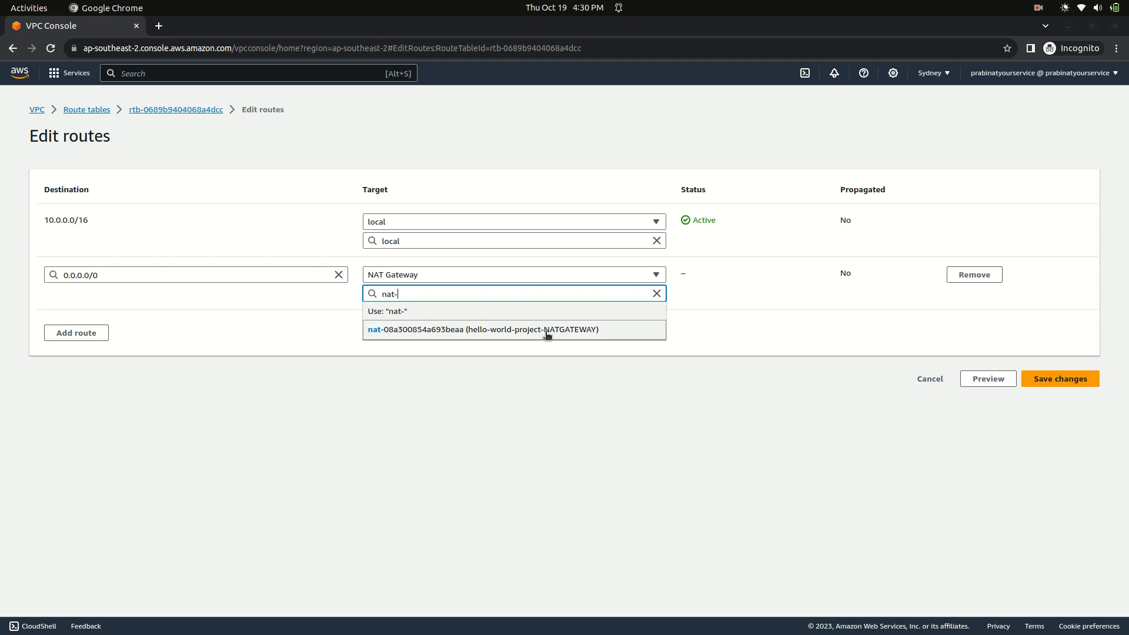
{"action": "left_click", "coordinate": [559, 331]}
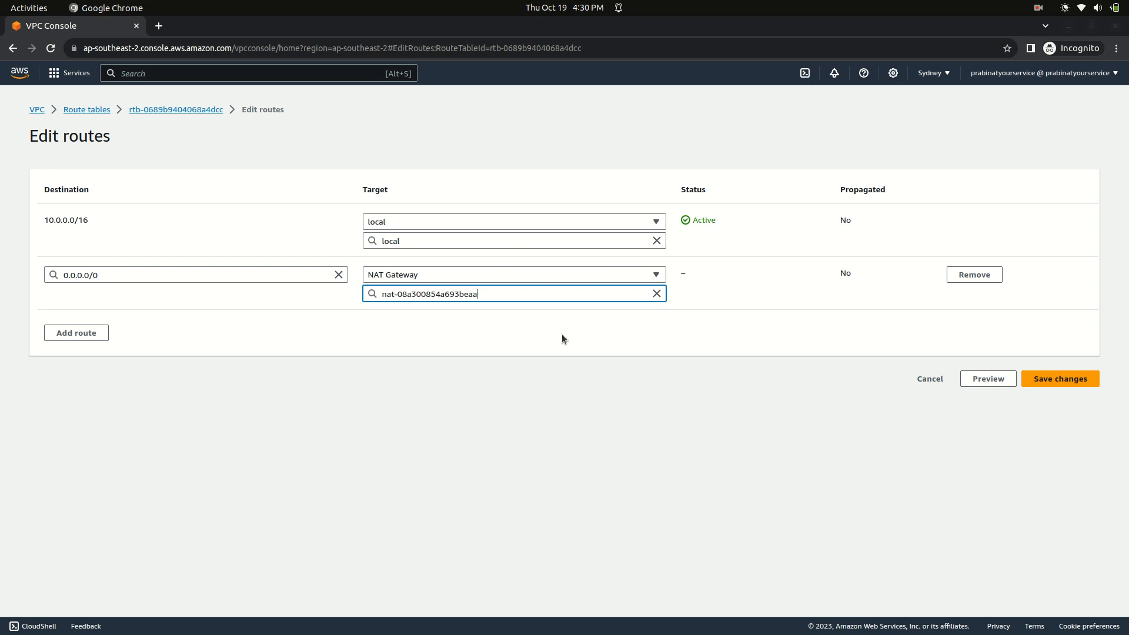
{"action": "left_click", "coordinate": [1071, 382]}
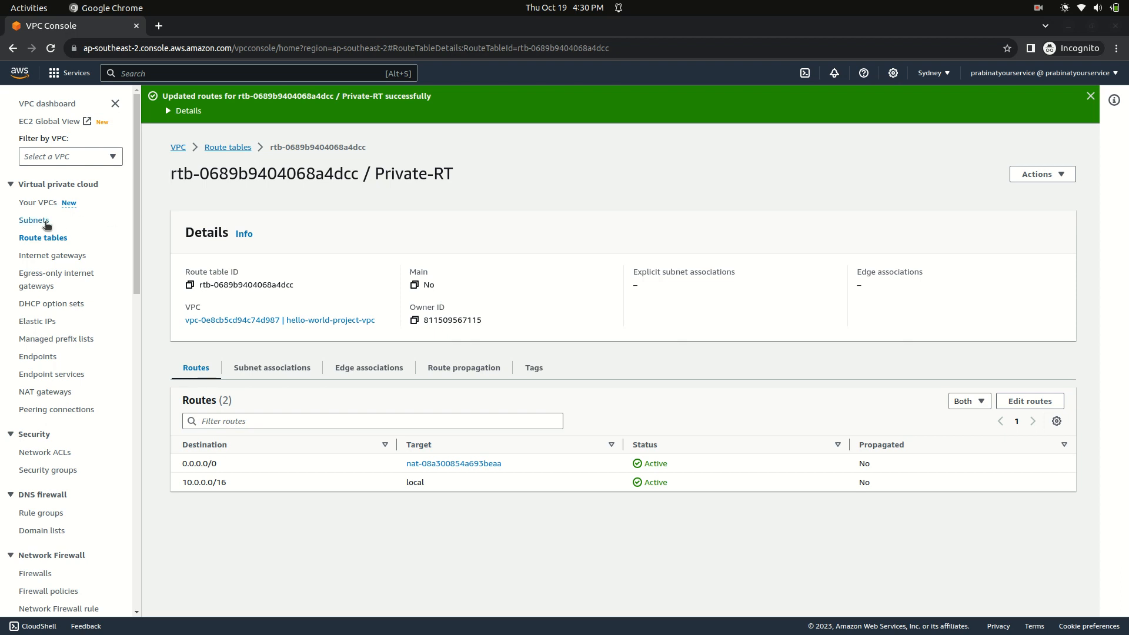
Examine the flow logs and the associated route table of the public-SN subnet.
{"action": "left_click", "coordinate": [34, 222]}
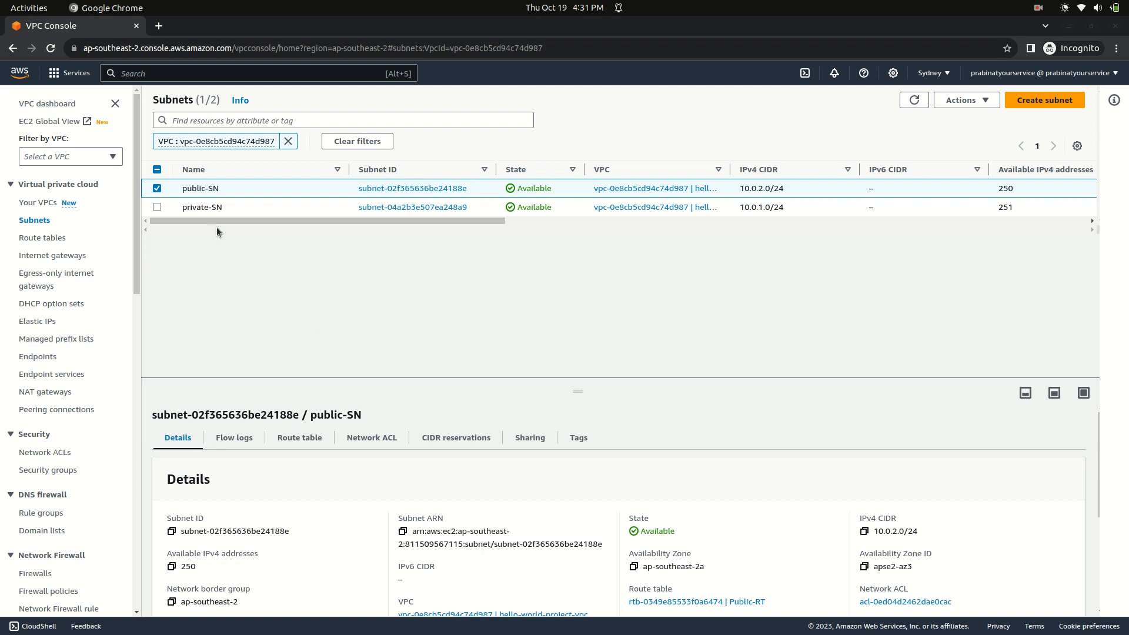
{"action": "left_click", "coordinate": [158, 189]}
{"action": "left_click", "coordinate": [159, 189]}
{"action": "left_click", "coordinate": [300, 439]}
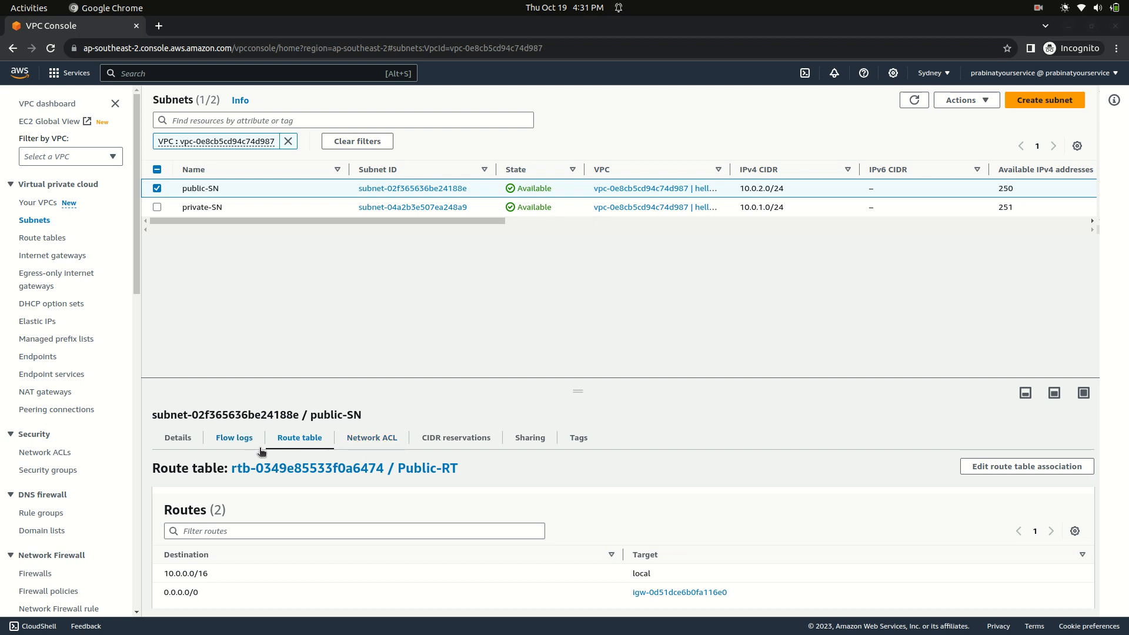
{"action": "left_click", "coordinate": [234, 447]}
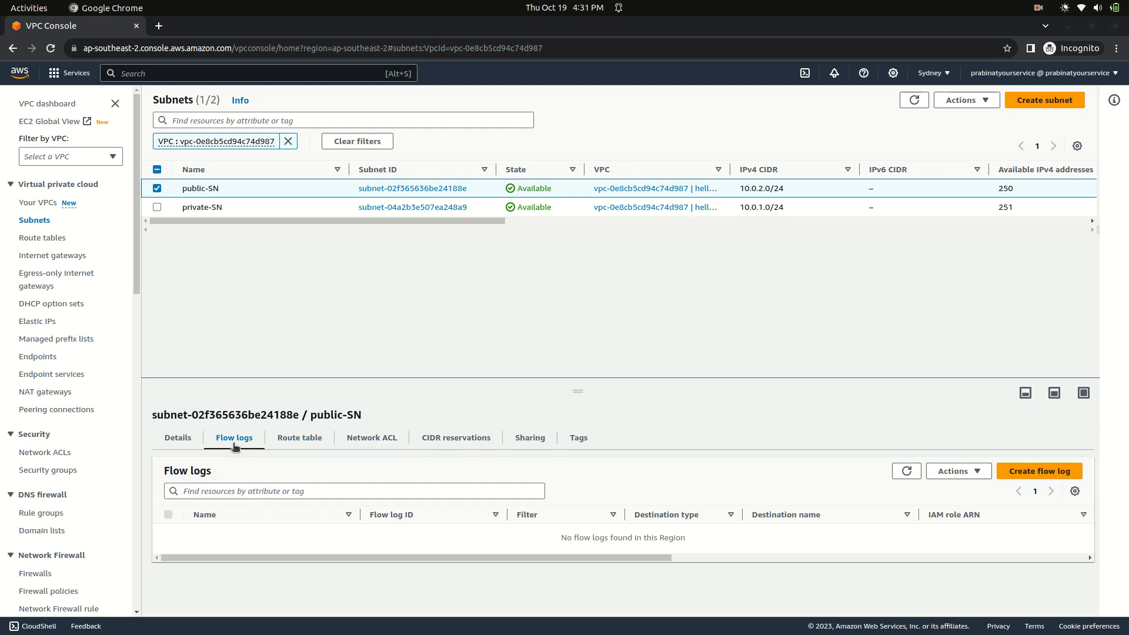
{"action": "left_click", "coordinate": [300, 441]}
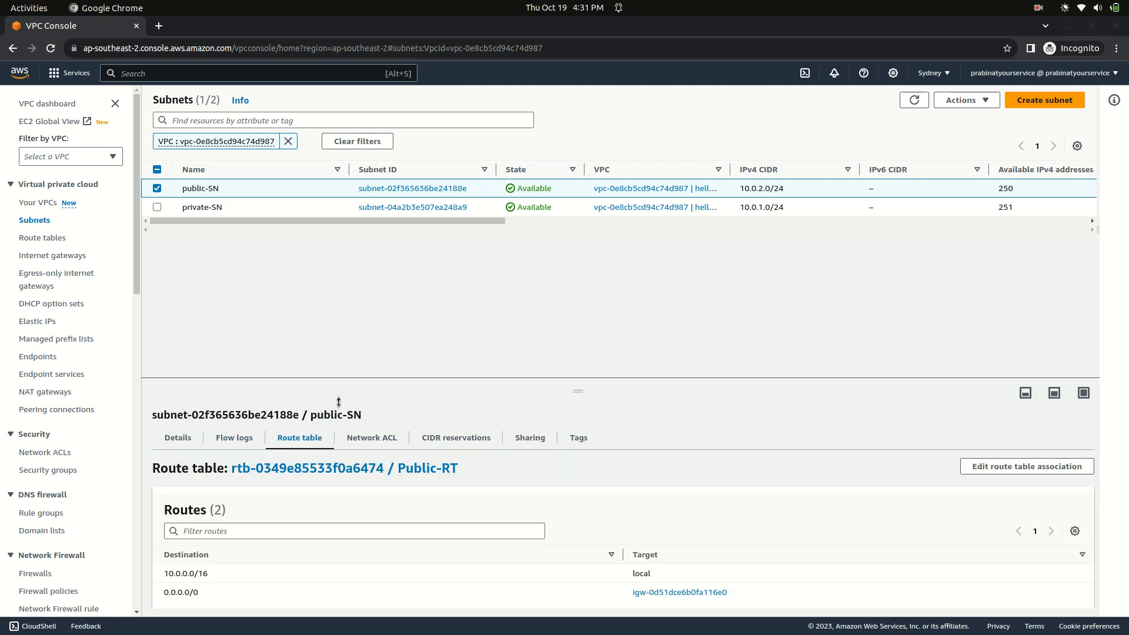
{"action": "left_click", "coordinate": [964, 101]}
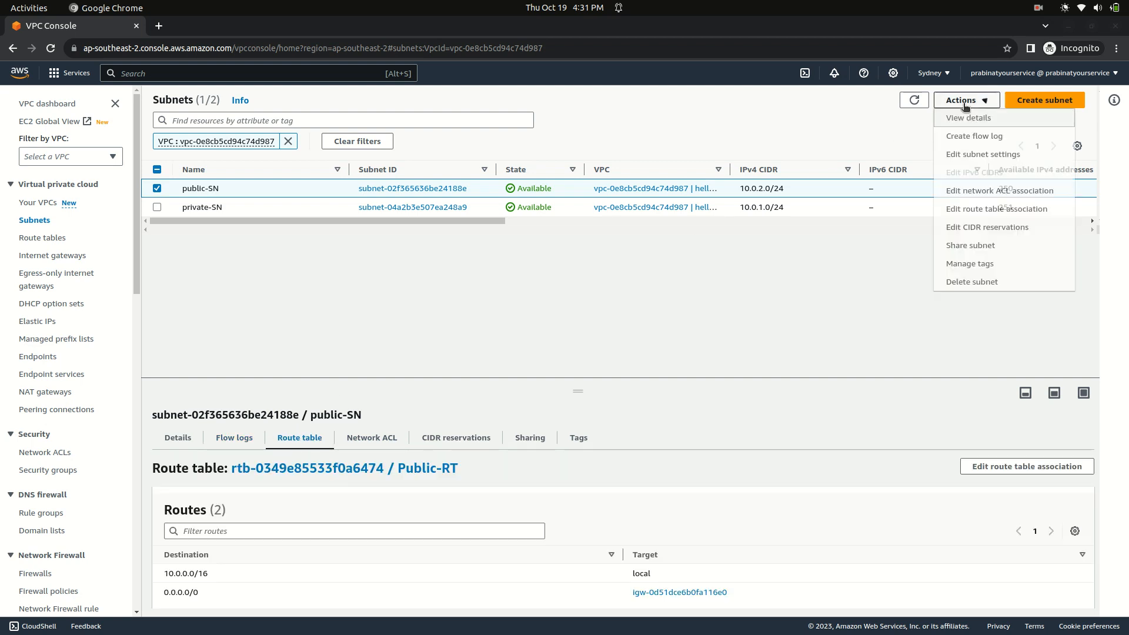
{"action": "left_click", "coordinate": [972, 211]}
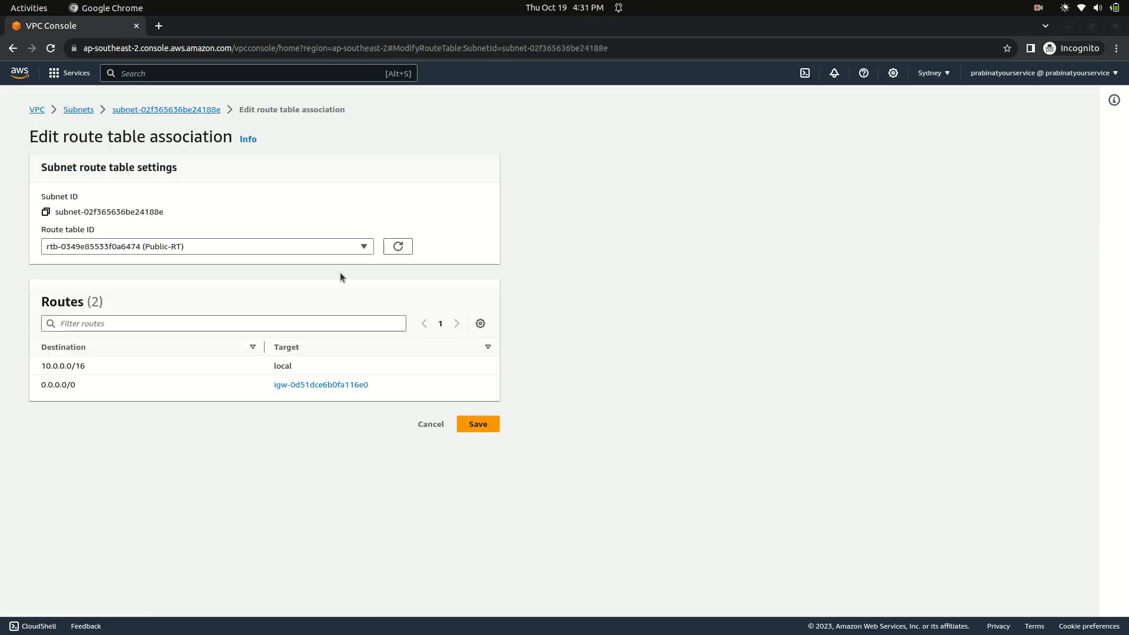
{"action": "left_click", "coordinate": [365, 248]}
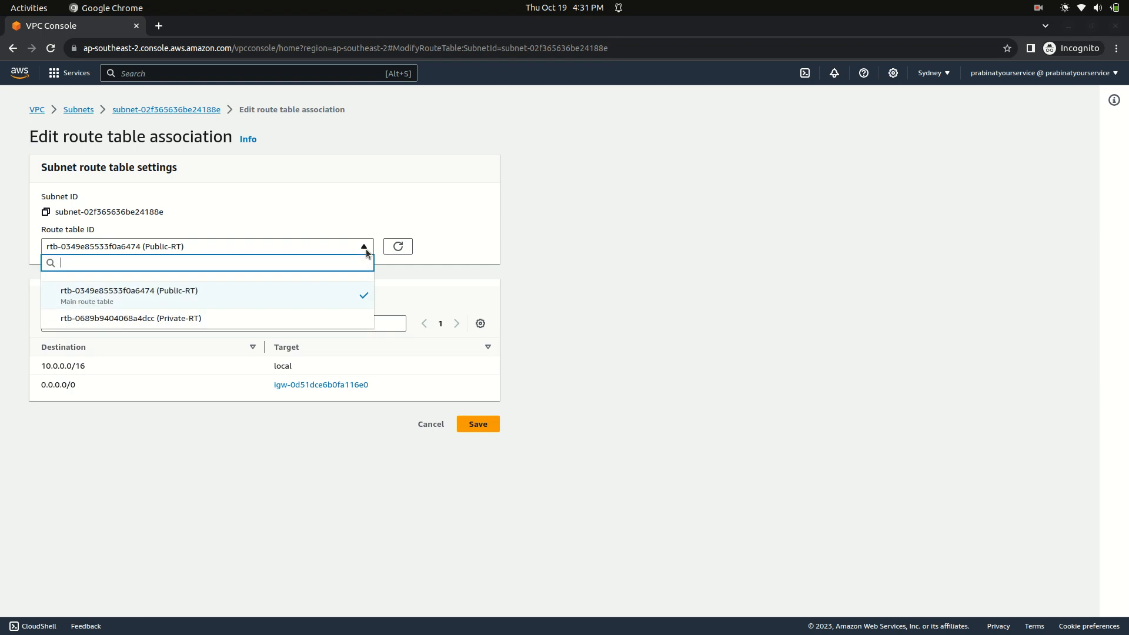
{"action": "left_click", "coordinate": [423, 193]}
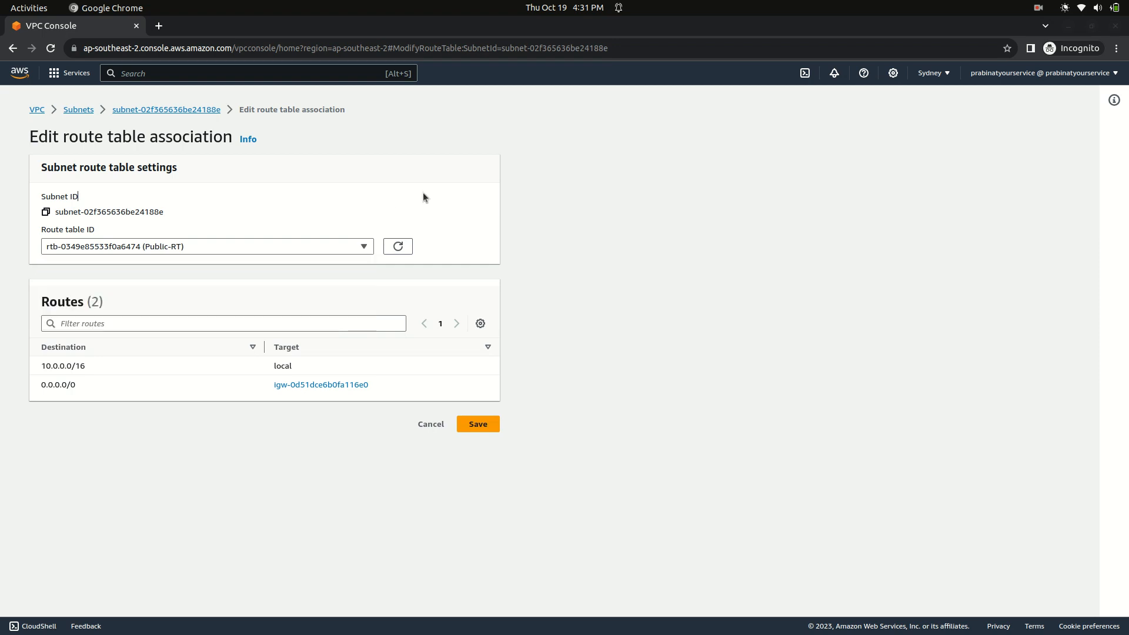
{"action": "left_click", "coordinate": [430, 424]}
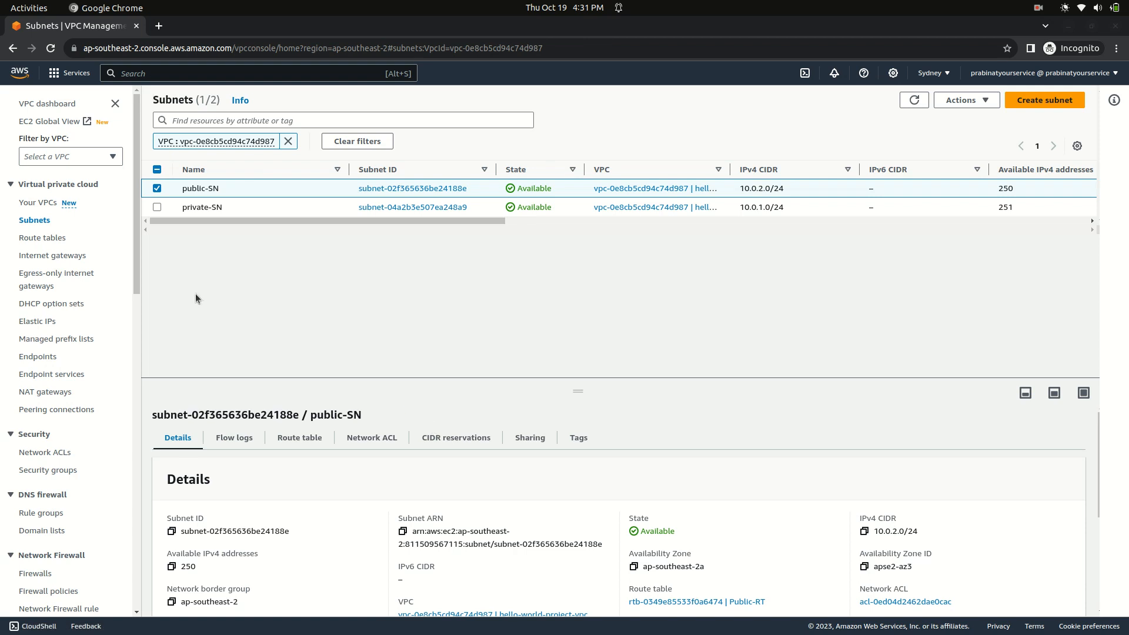
Explicitly associate the public-SN subnet with the Public-RT route table, save, and check that table's subnet associations.
{"action": "left_click", "coordinate": [59, 239]}
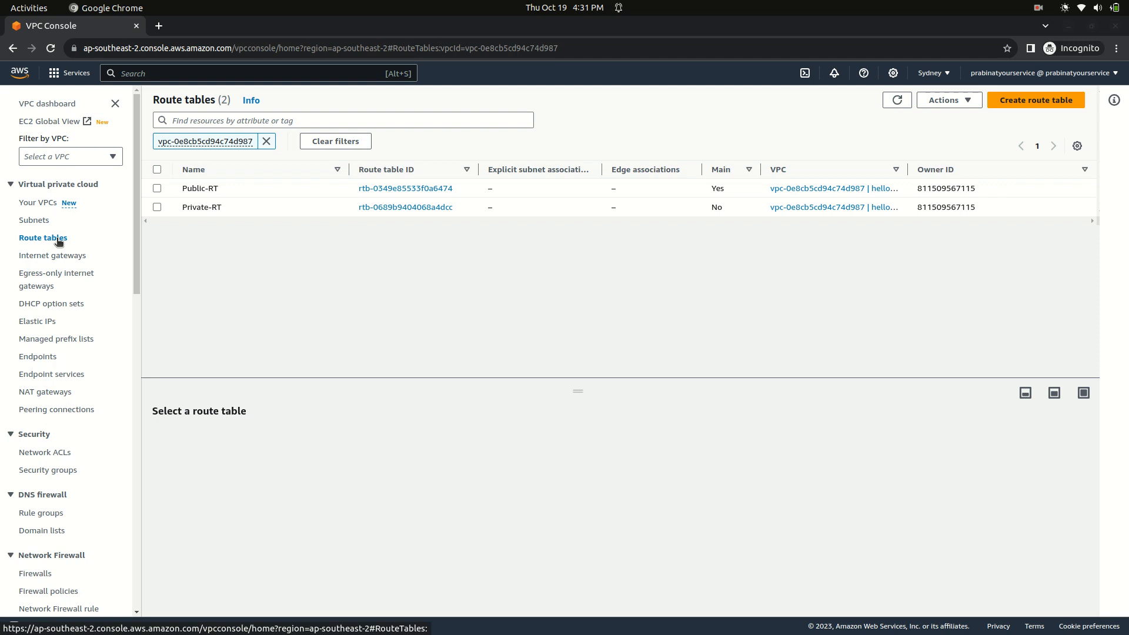
{"action": "left_click", "coordinate": [157, 189]}
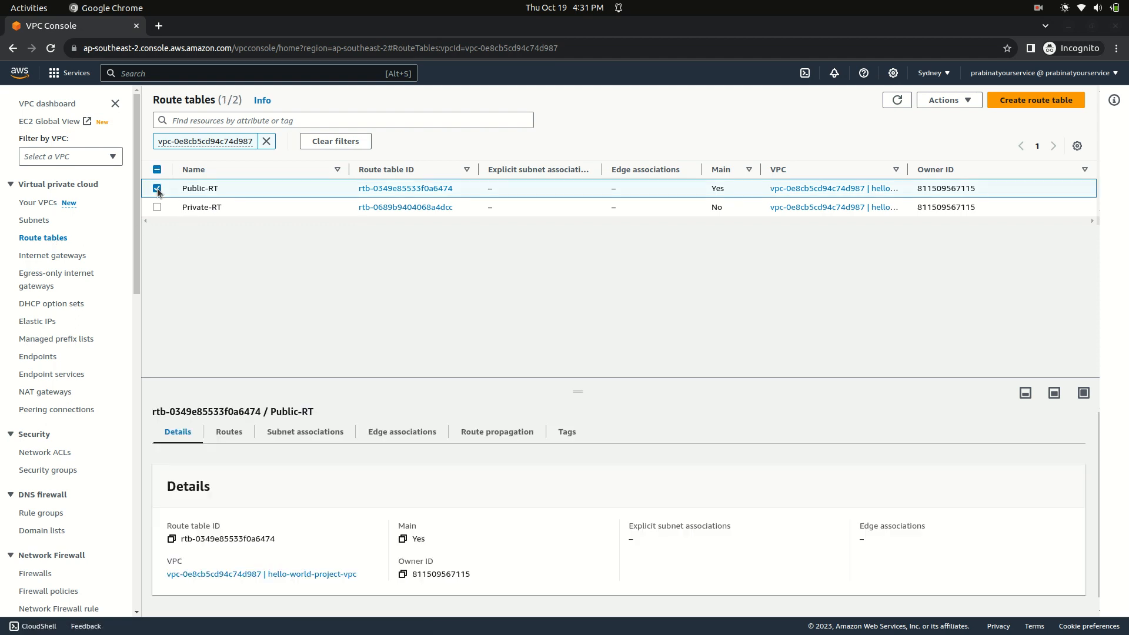
{"action": "left_click", "coordinate": [316, 434]}
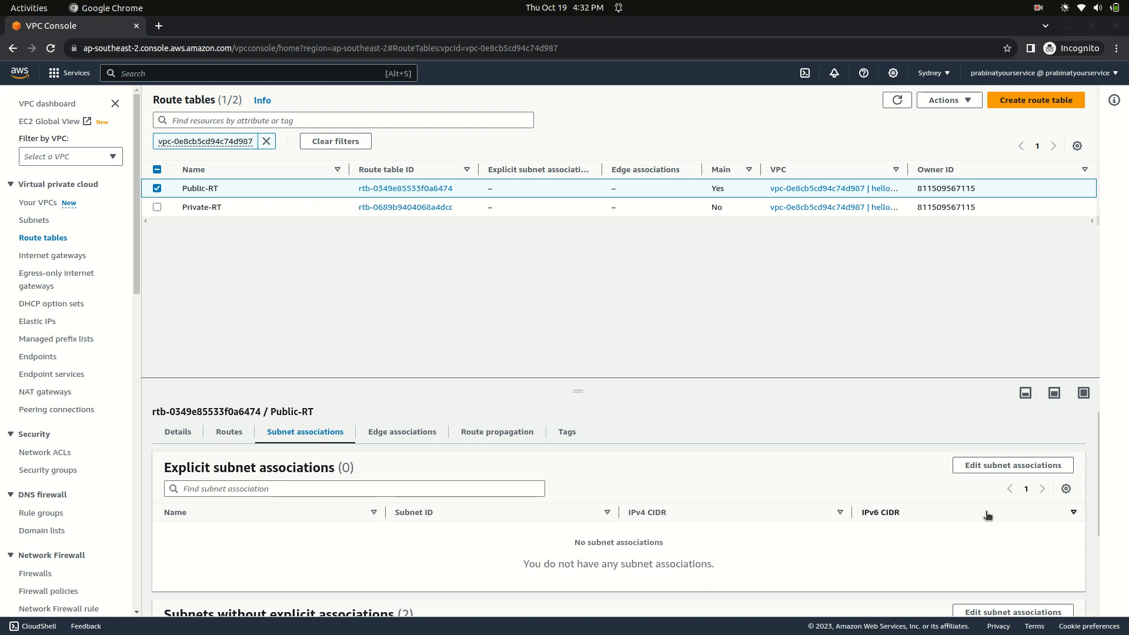
{"action": "left_click", "coordinate": [964, 106]}
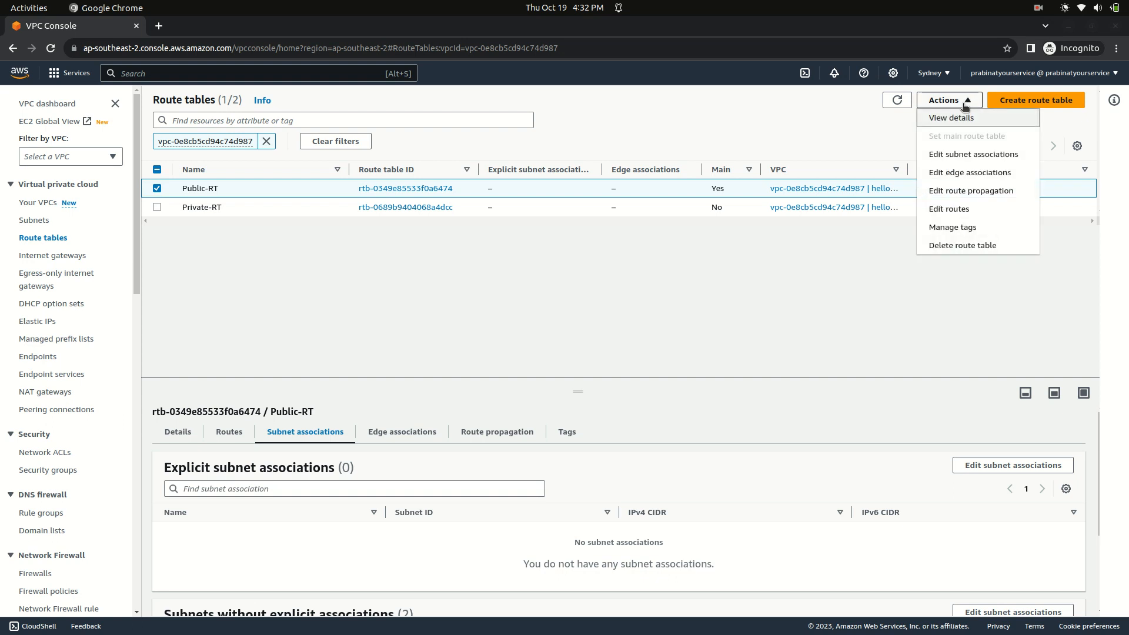
{"action": "left_click", "coordinate": [959, 155]}
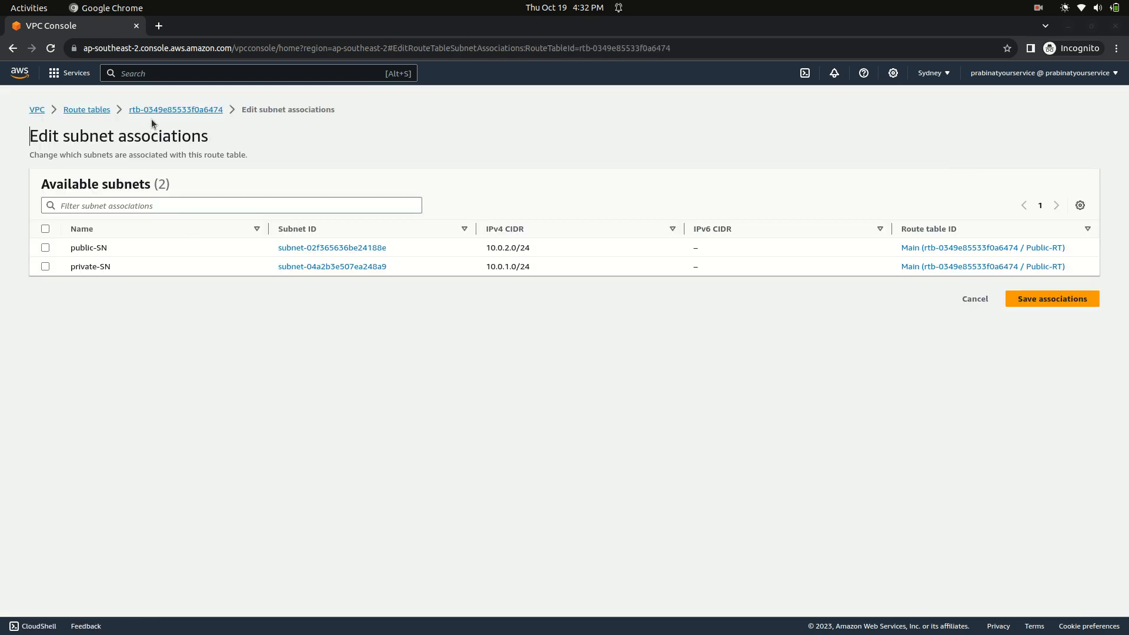
{"action": "left_click", "coordinate": [46, 248]}
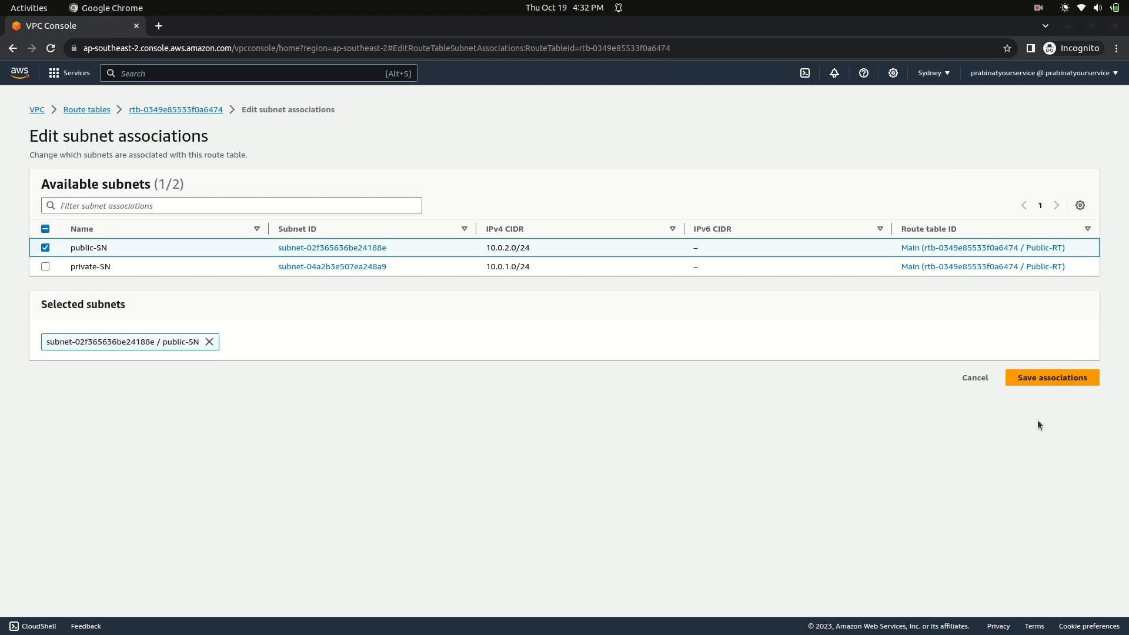
{"action": "left_click", "coordinate": [1052, 379]}
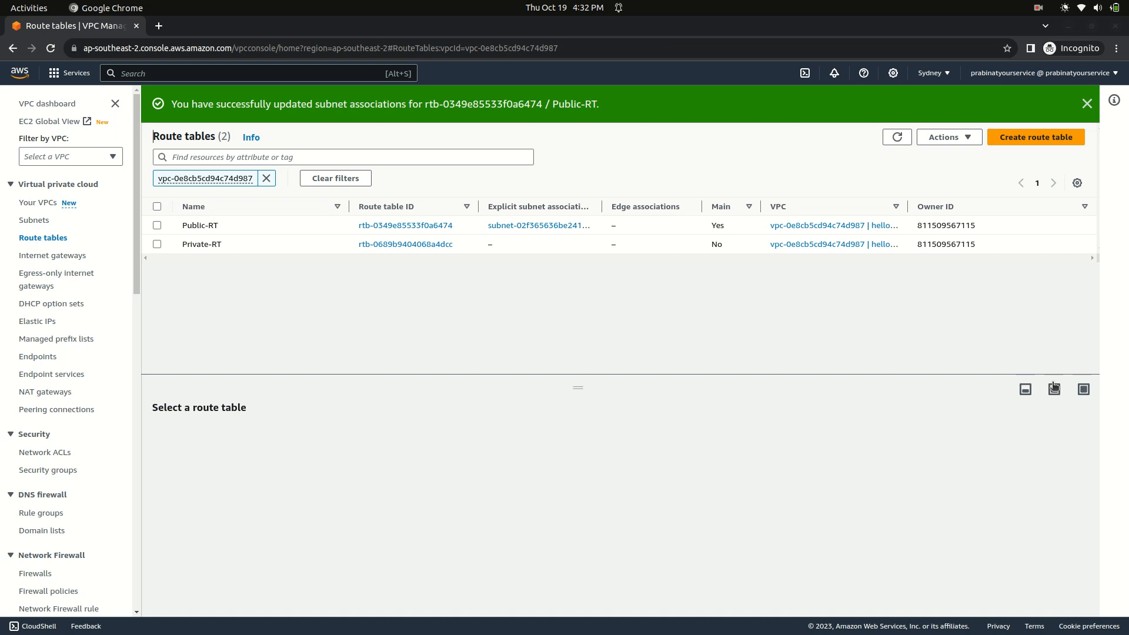
{"action": "left_click", "coordinate": [157, 225]}
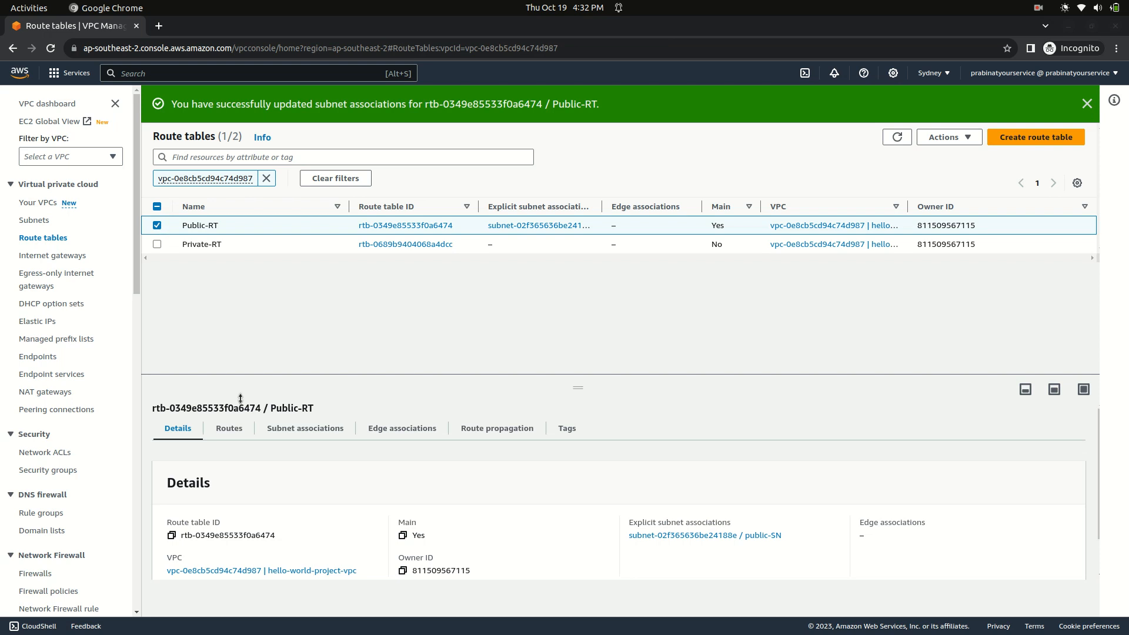
{"action": "left_click", "coordinate": [305, 429]}
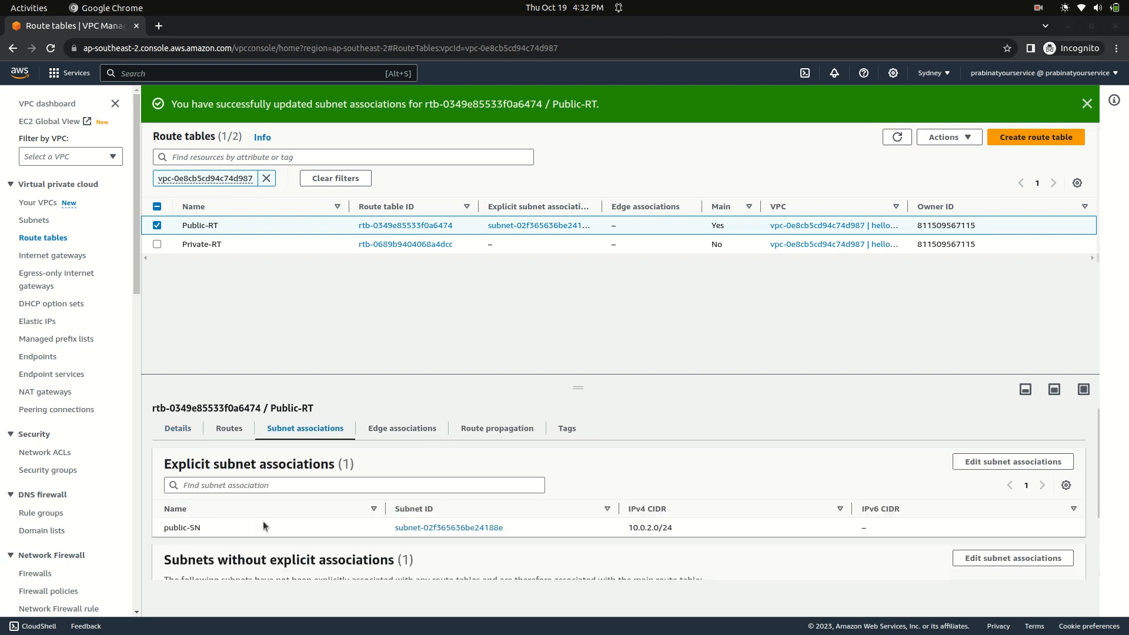
Edit the subnet associations of the Private-RT route table, select the private-SN subnet and save the association.
{"action": "left_click", "coordinate": [157, 226]}
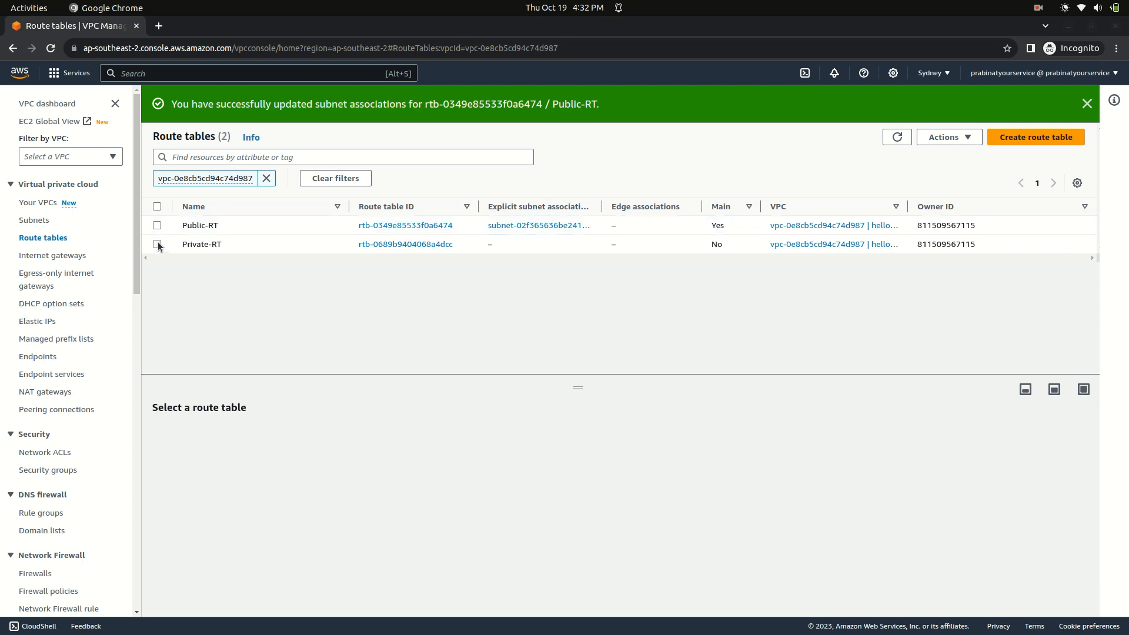
{"action": "left_click", "coordinate": [157, 245]}
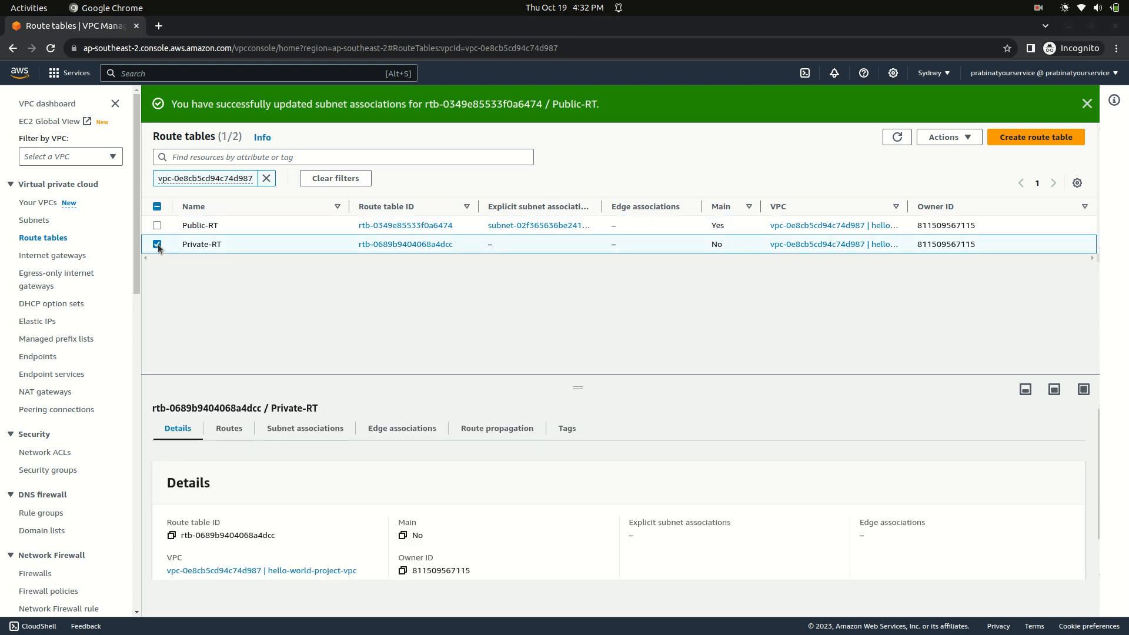
{"action": "left_click", "coordinate": [306, 430]}
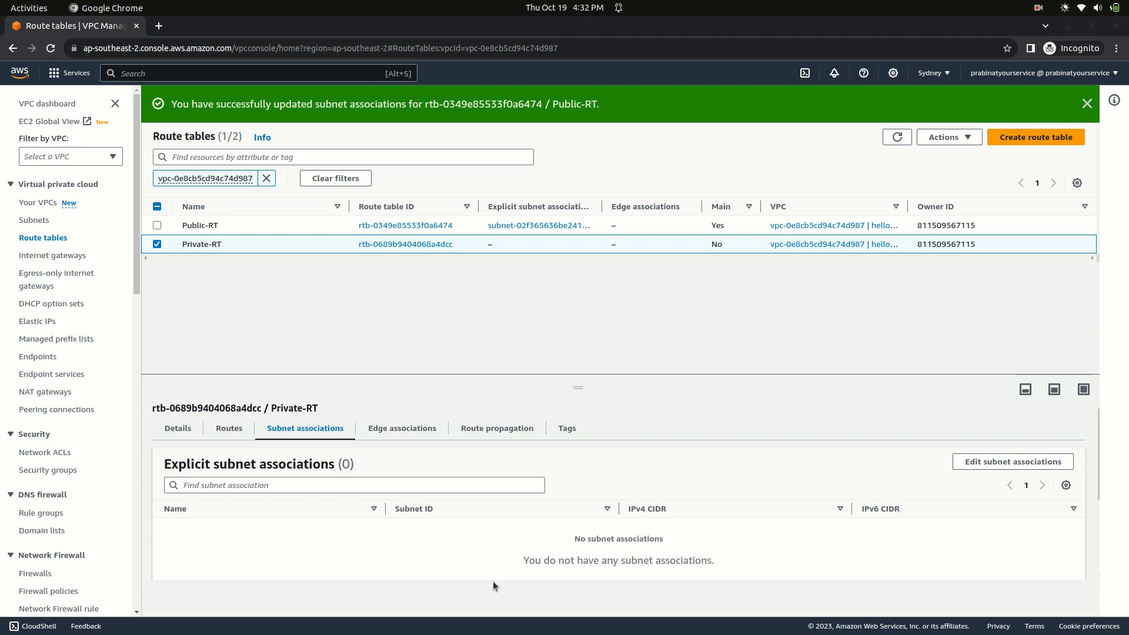
{"action": "left_click", "coordinate": [960, 141]}
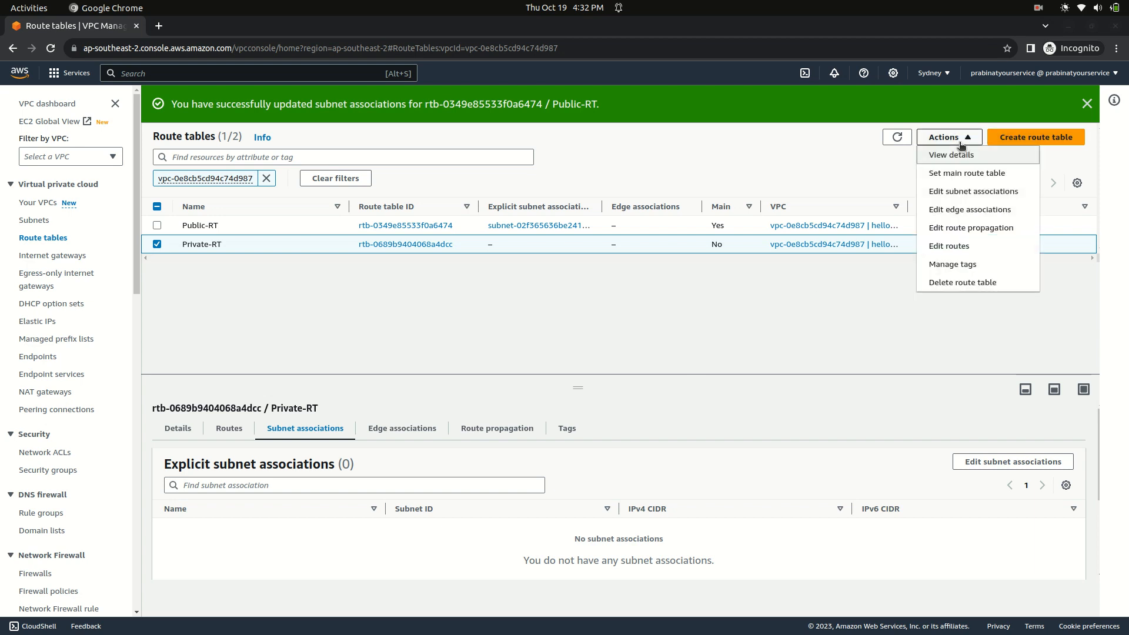
{"action": "left_click", "coordinate": [988, 194]}
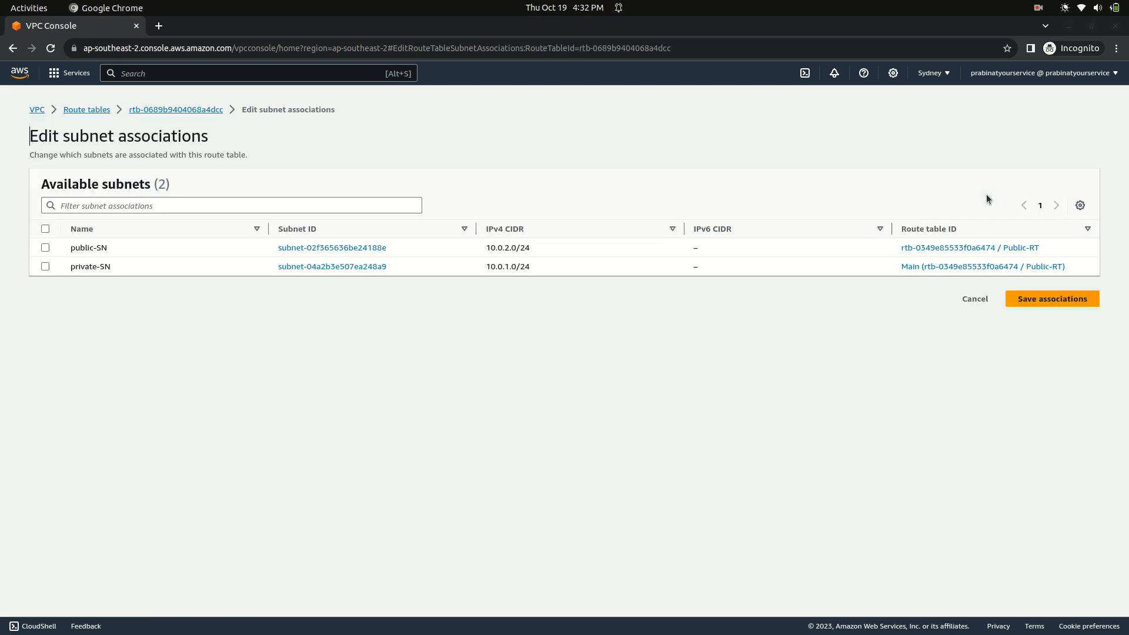
{"action": "left_click", "coordinate": [44, 268]}
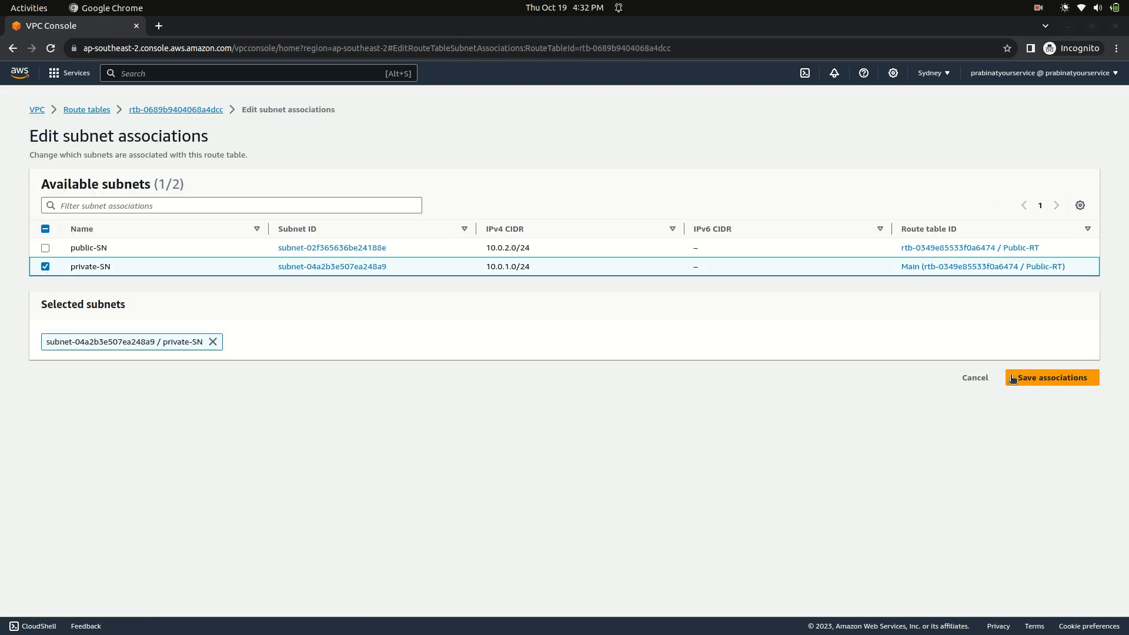
{"action": "left_click", "coordinate": [1044, 379]}
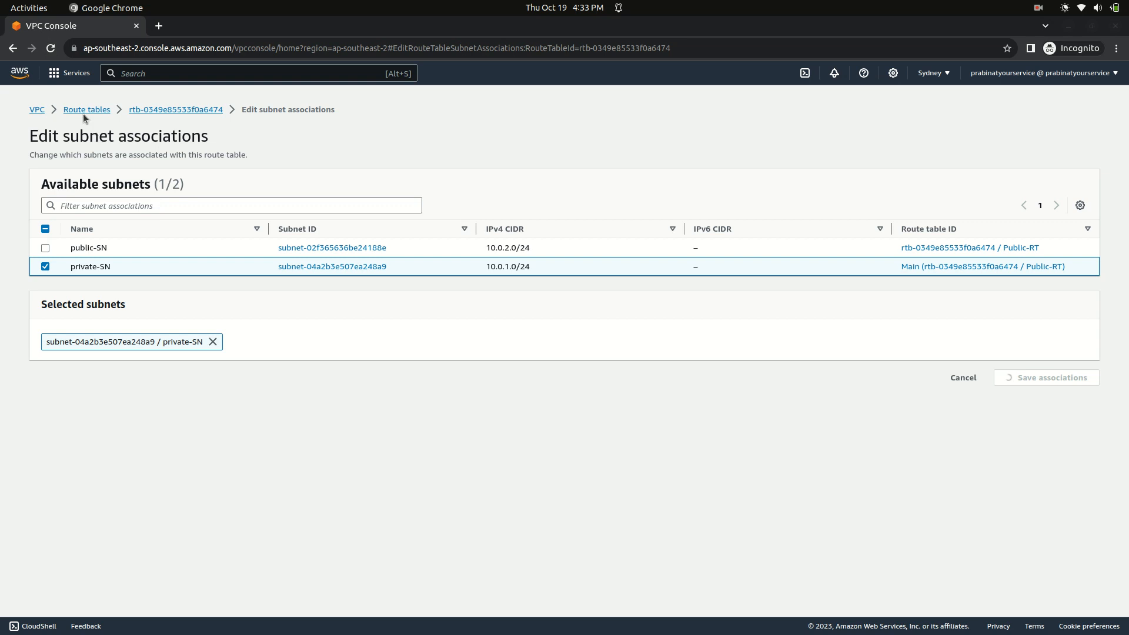
Reload and leave the subnet association editor, and check the subnet associations of the Private-RT route table.
{"action": "left_click", "coordinate": [51, 51]}
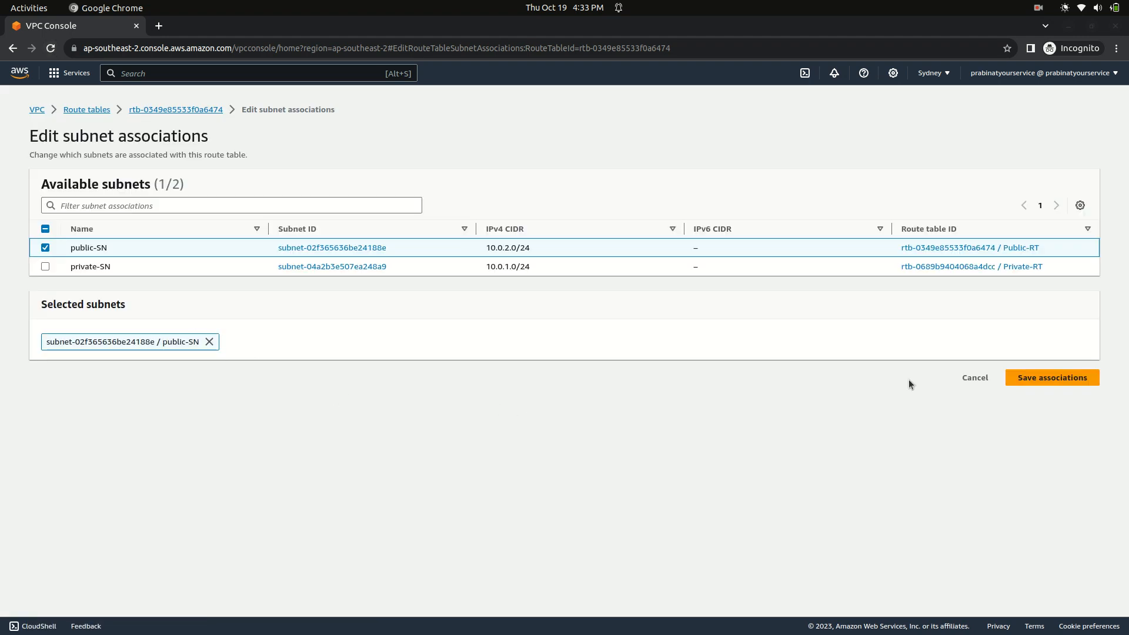
{"action": "left_click", "coordinate": [973, 379]}
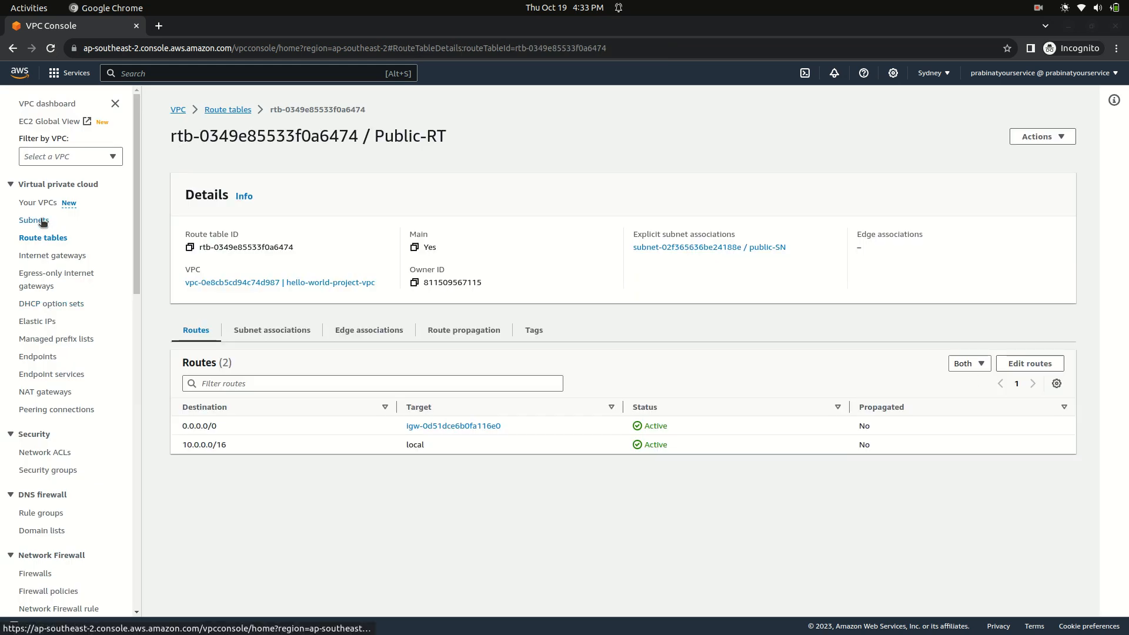
{"action": "left_click", "coordinate": [236, 110]}
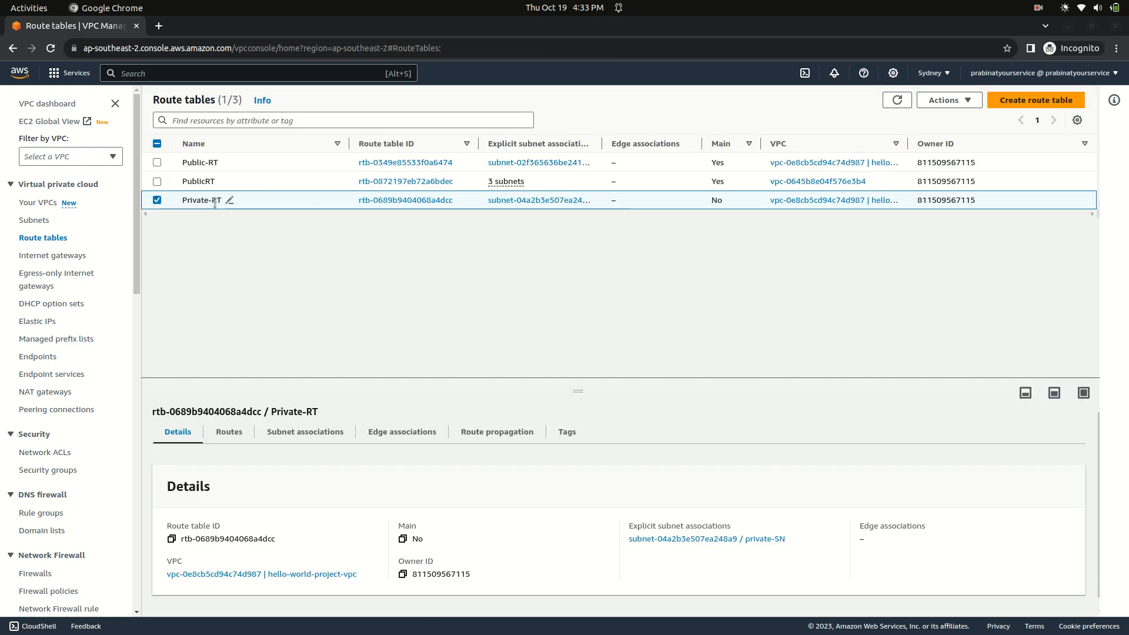
{"action": "left_click", "coordinate": [308, 438]}
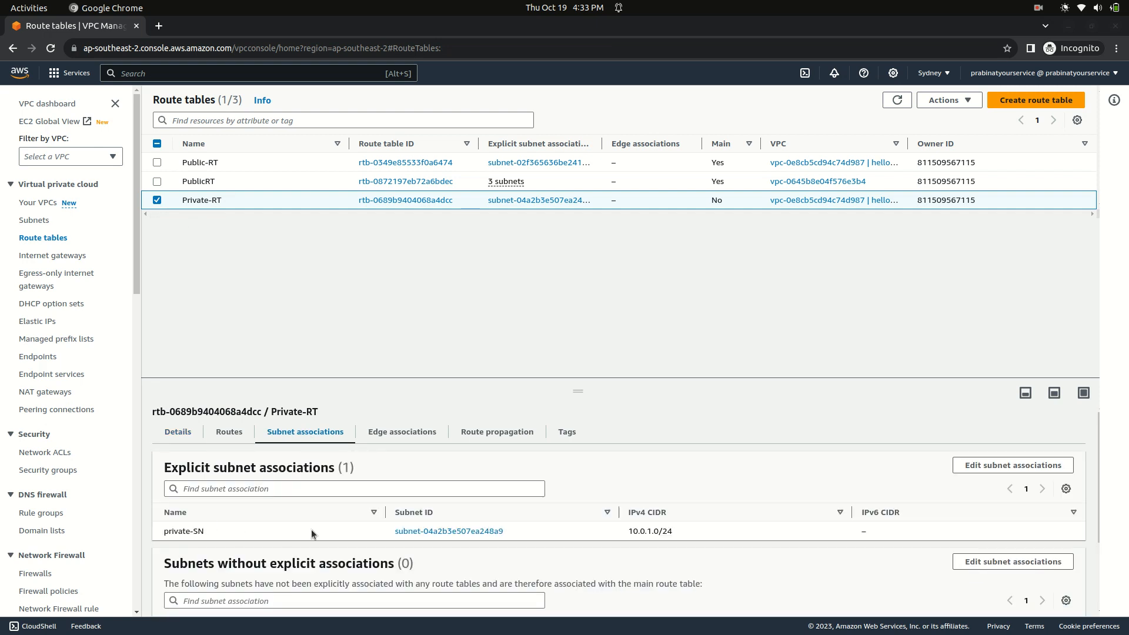